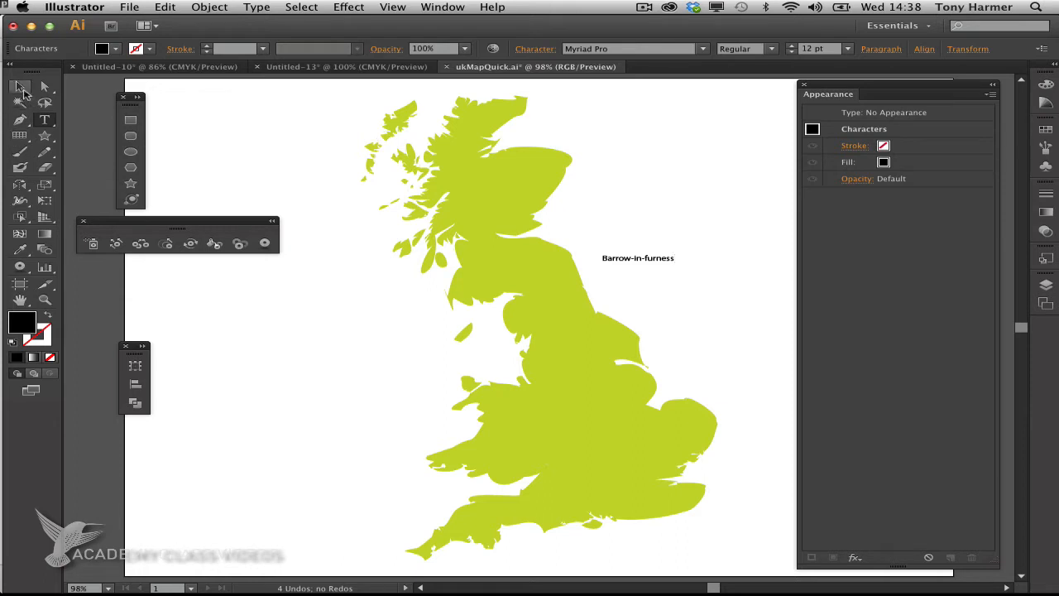
Select the Barrow-in-furness label as an object and scale it up to about one and a half times its width.
left_click(21, 88)
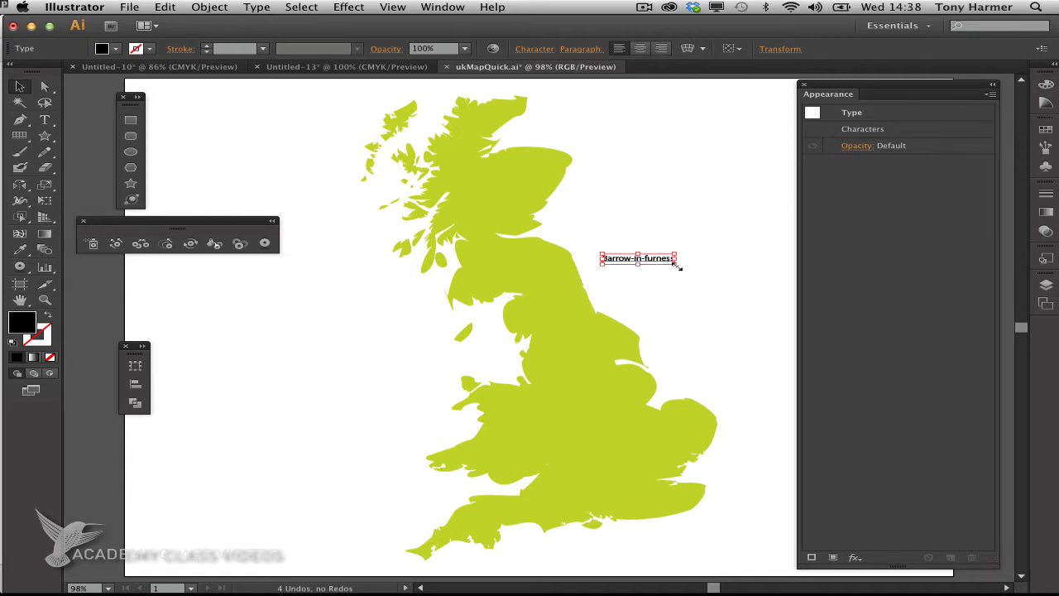
left_click_drag(677, 264, 708, 284)
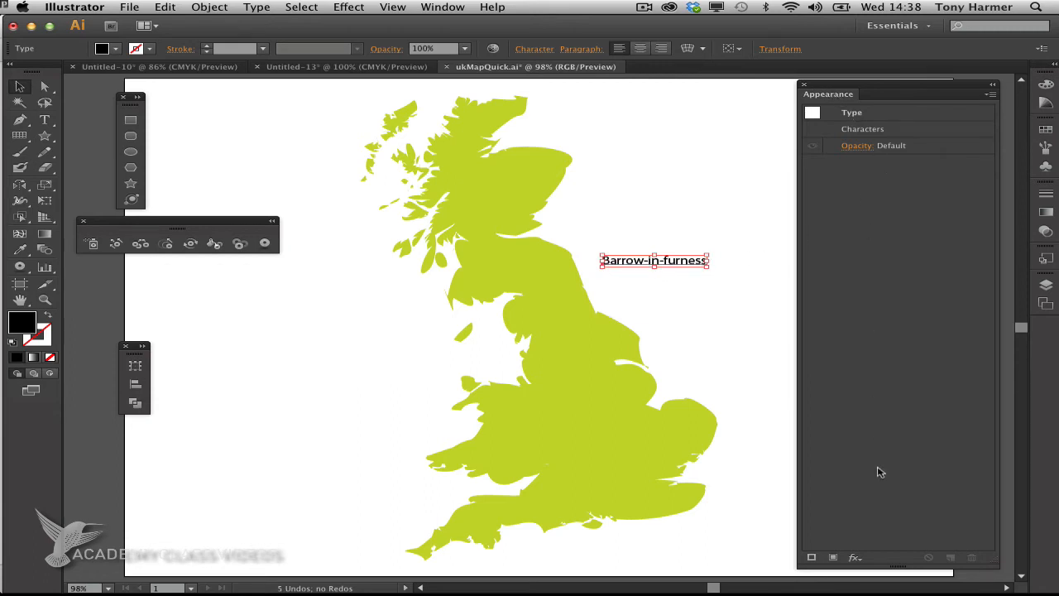
Add a new fill to the Barrow-in-furness type object and colour it with a yellow swatch.
left_click(830, 561)
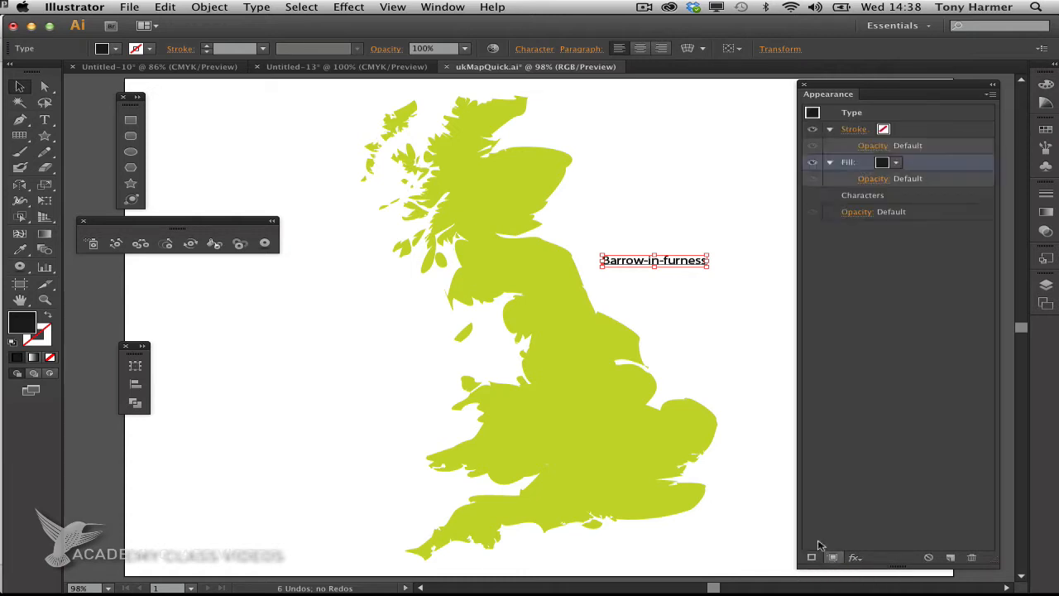
left_click(897, 162)
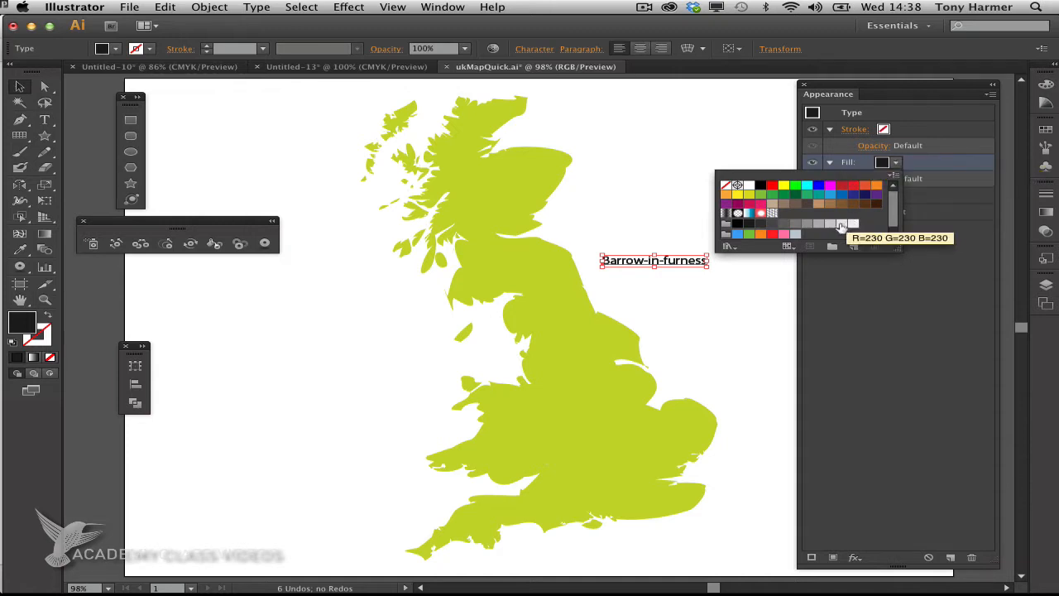
left_click(738, 195)
Soften the label's fill to a pale yellow by setting its yellow value to 55% and reducing the cyan.
left_click(898, 165)
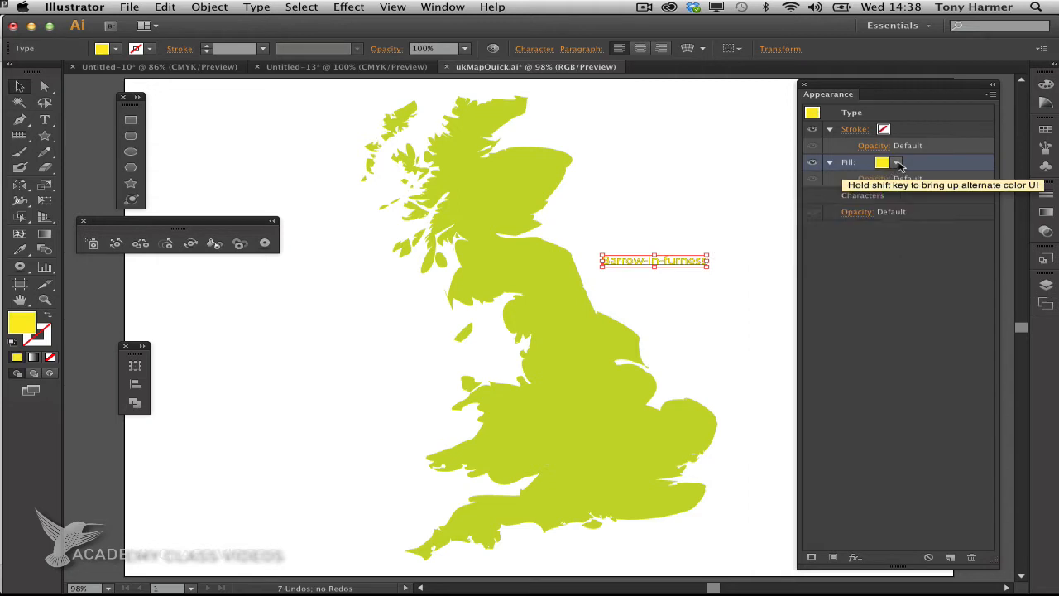
left_click(898, 165, "shift")
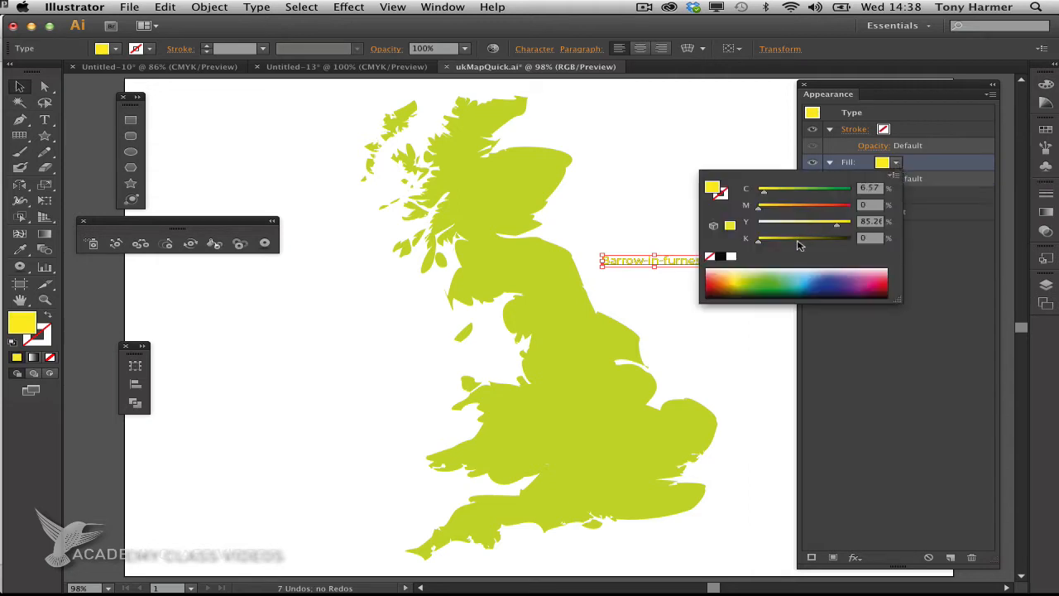
left_click_drag(833, 230, 810, 228)
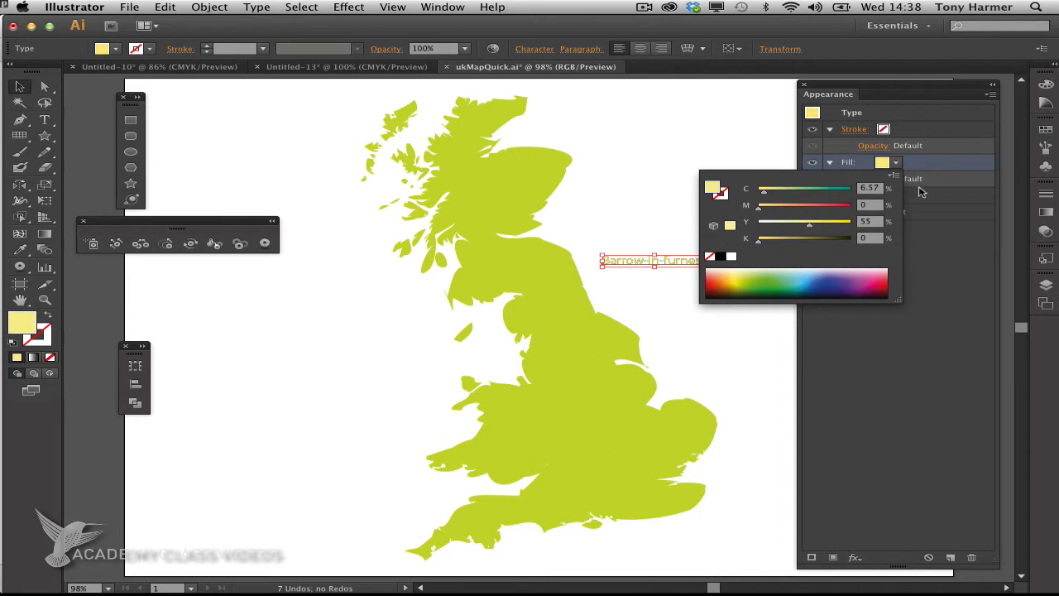
left_click_drag(765, 189, 762, 191)
left_click(955, 170)
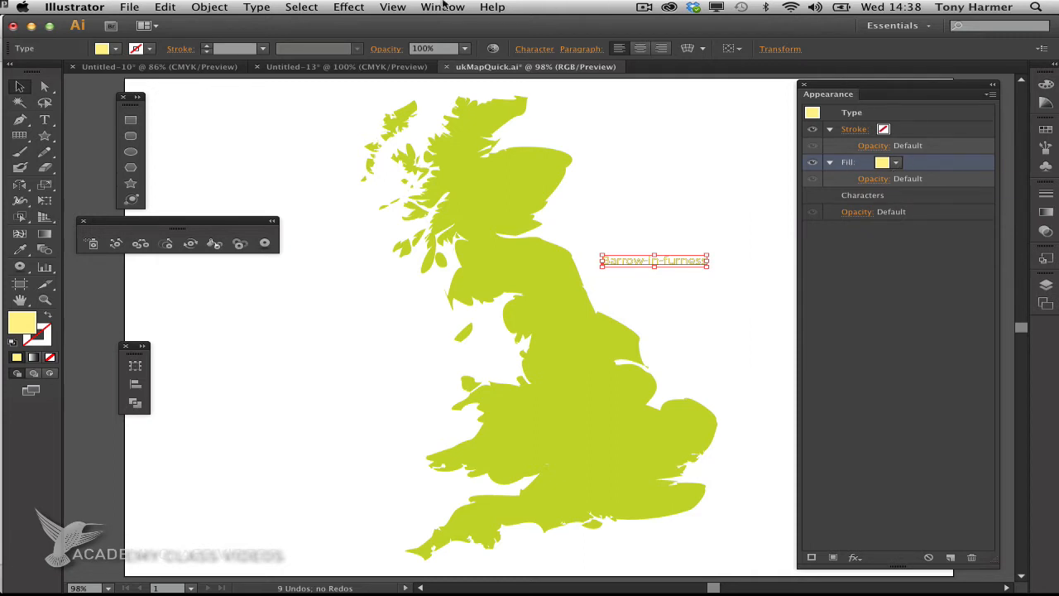
Convert the pale yellow fill to a rounded rectangle shape effect with a relative extra width of 10 px.
left_click(344, 7)
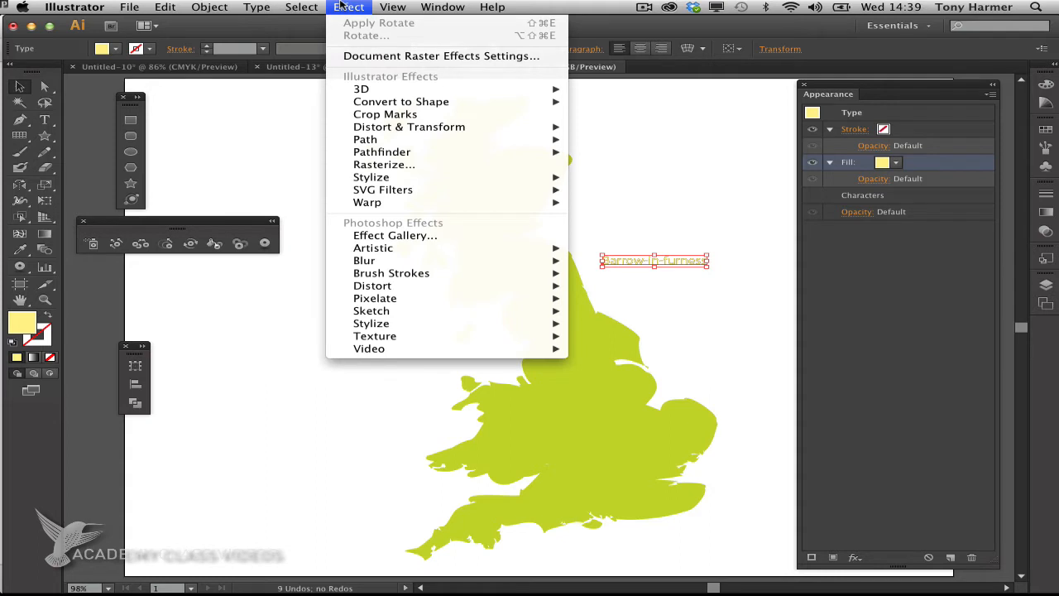
mouse_move(408, 106)
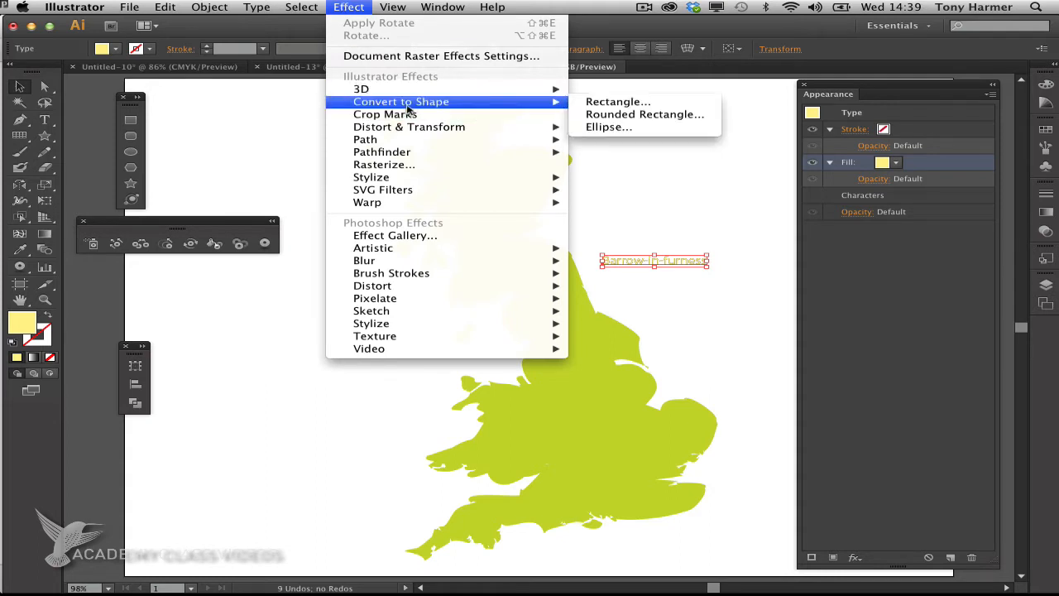
left_click(645, 116)
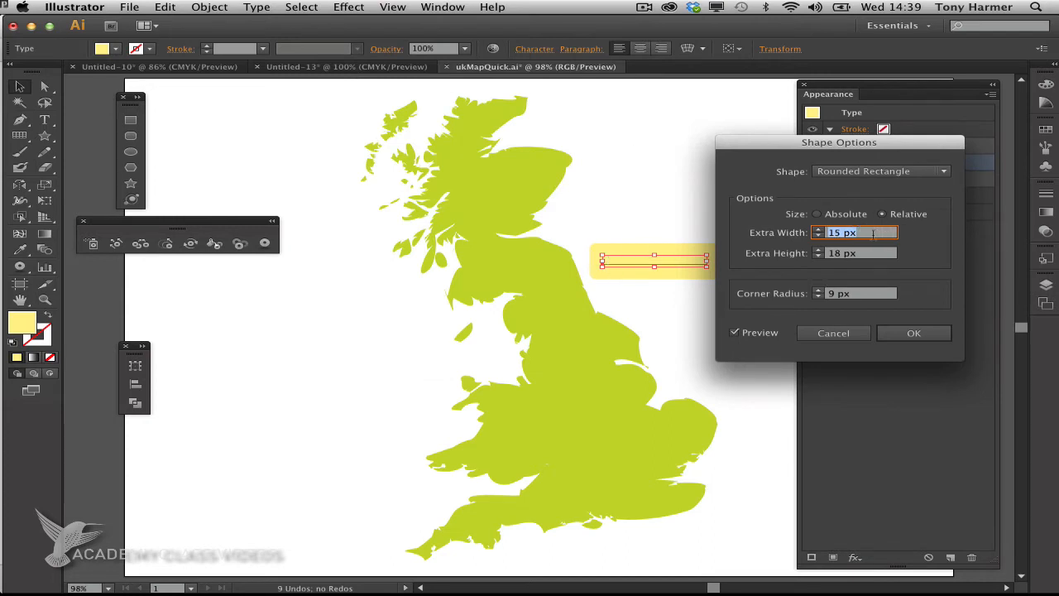
key("Down")
key("Down")
key("Down")
key("Up")
key("Up")
key("Tab")
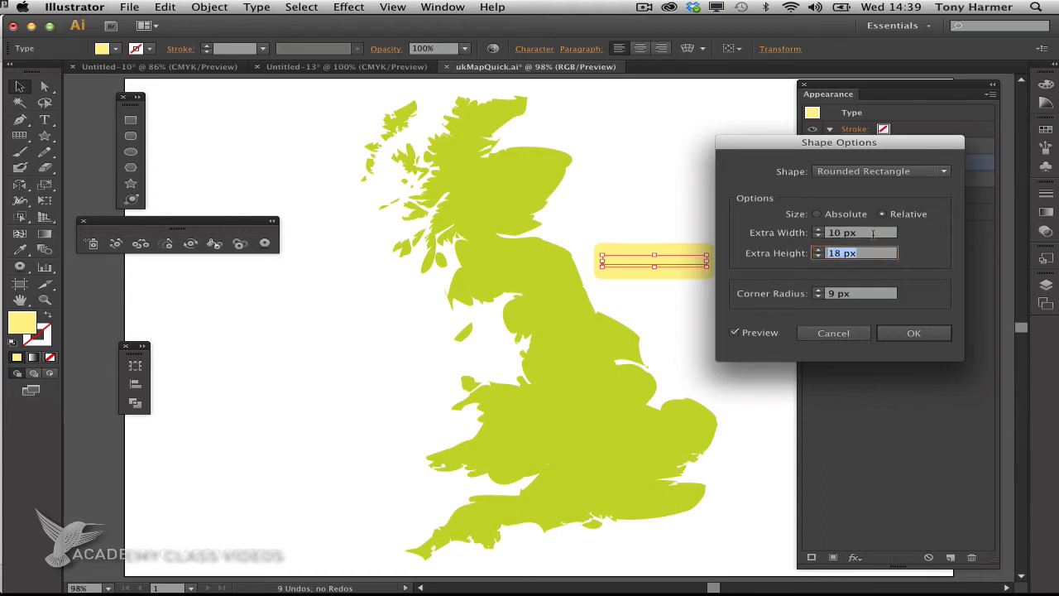
Set the rounded rectangle's extra height to 10 px and apply the effect.
key("Down")
key("Down")
key("Down")
key("Down")
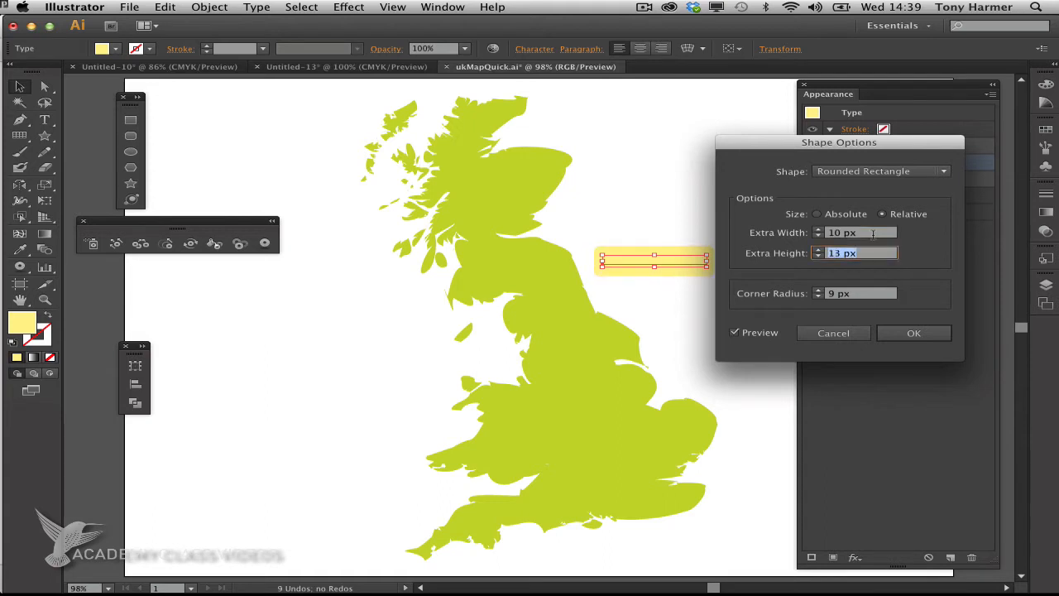
key("Down")
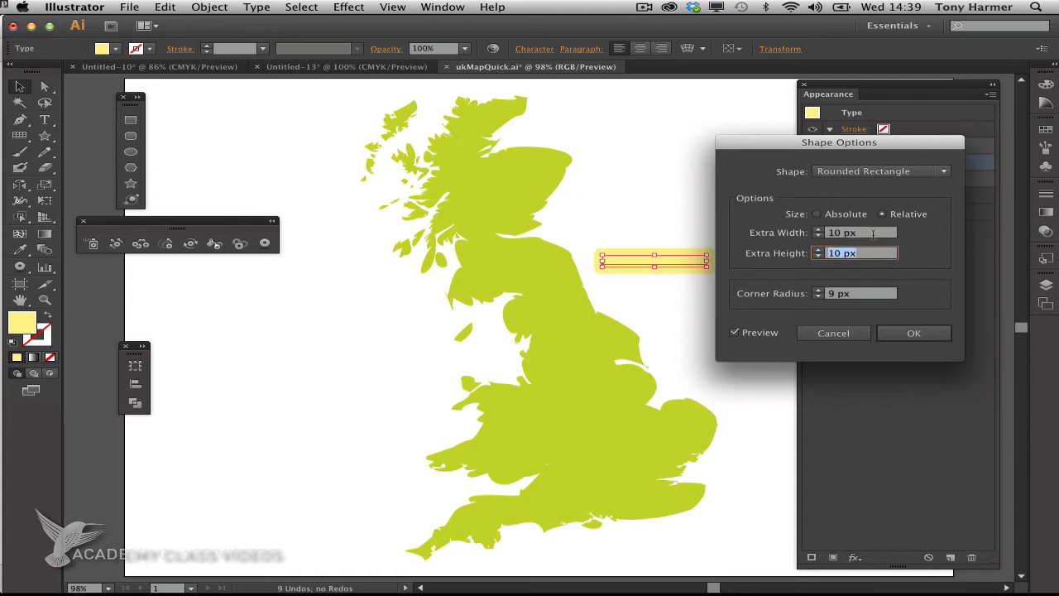
left_click(869, 295)
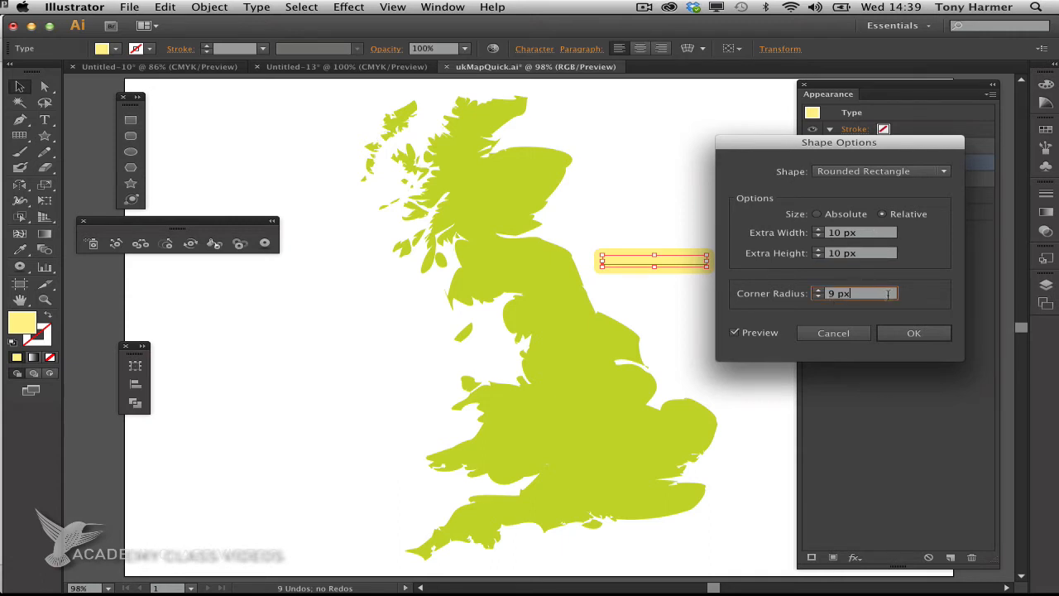
left_click(915, 332)
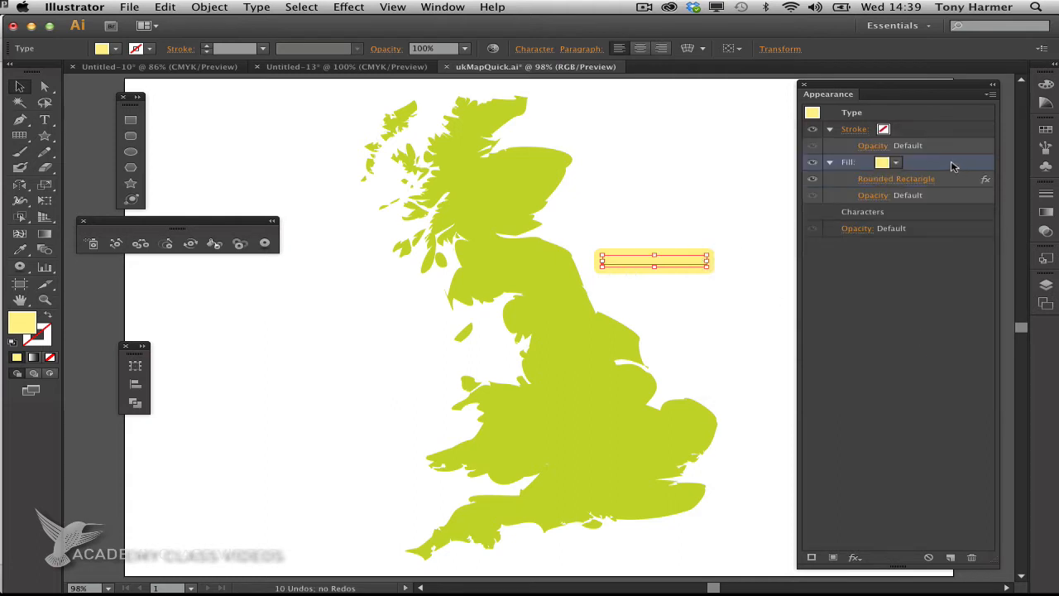
Place the rounded rectangle fill beneath the label's characters in the appearance stack and duplicate that fill.
left_click_drag(951, 163, 936, 215)
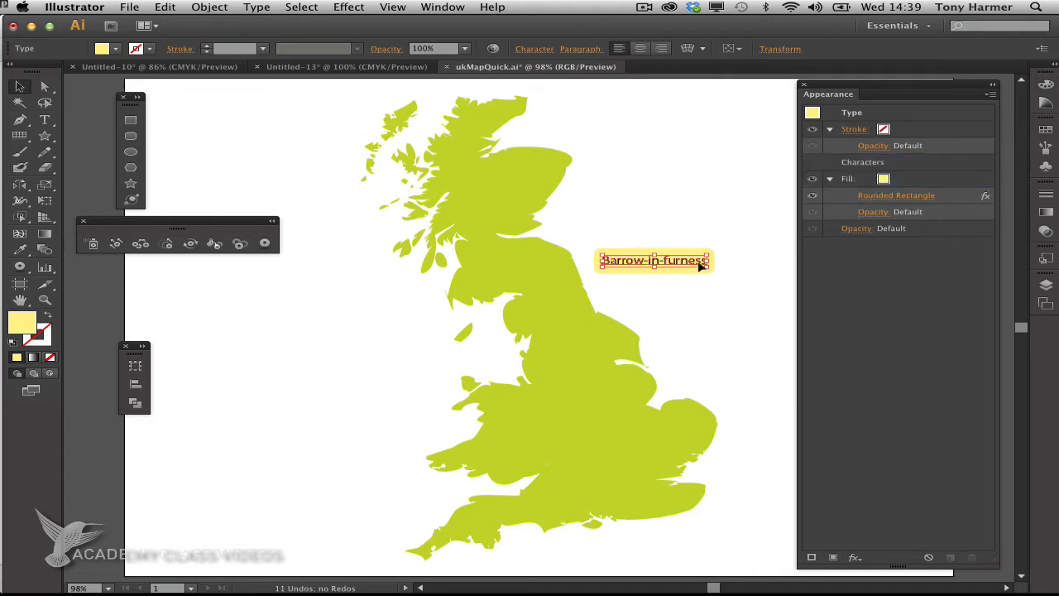
left_click(952, 182)
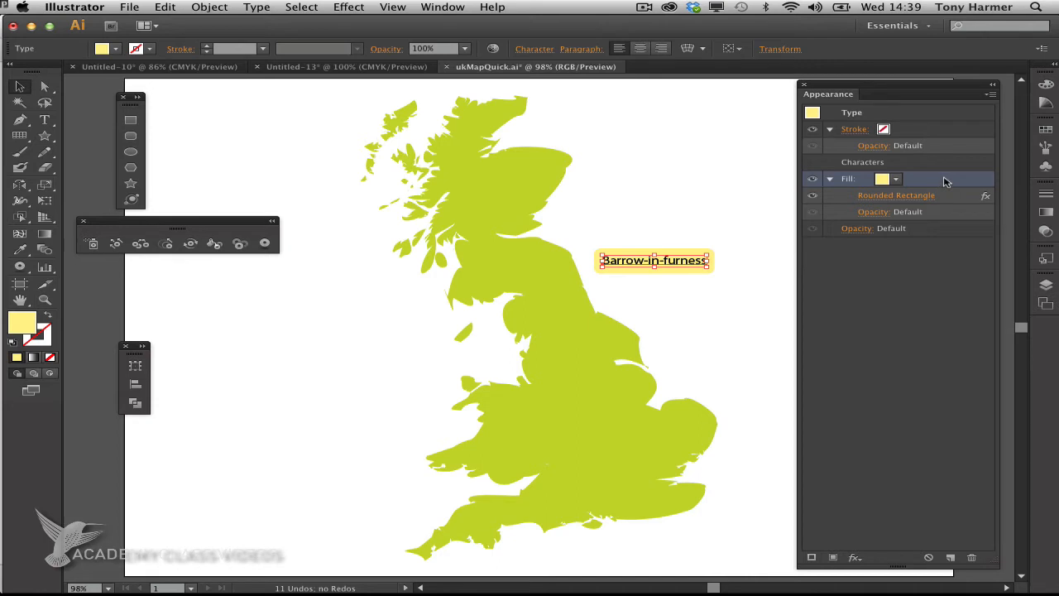
key("super+h")
key("super+h")
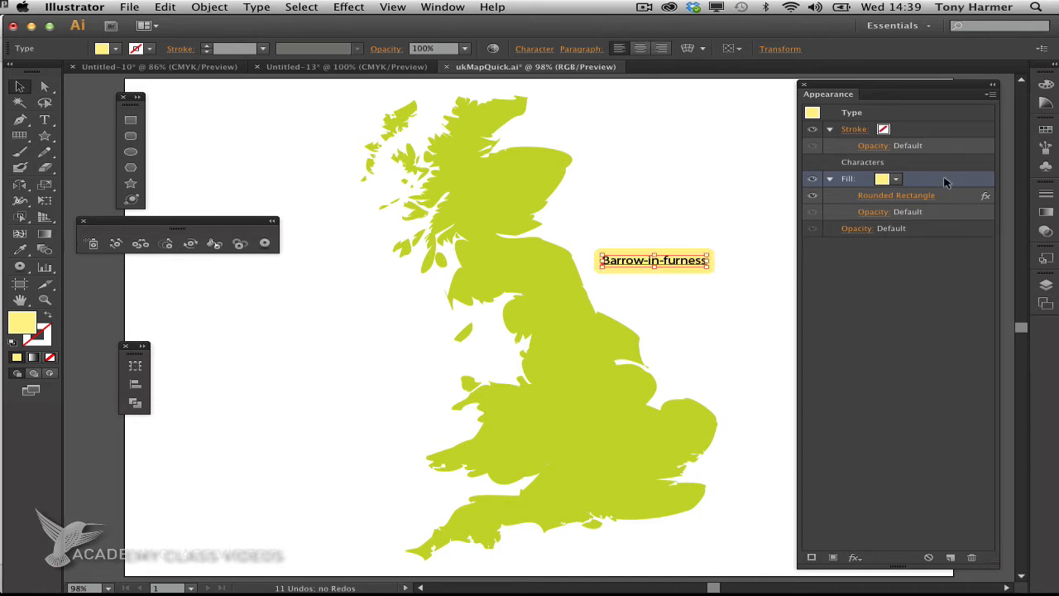
left_click(952, 560)
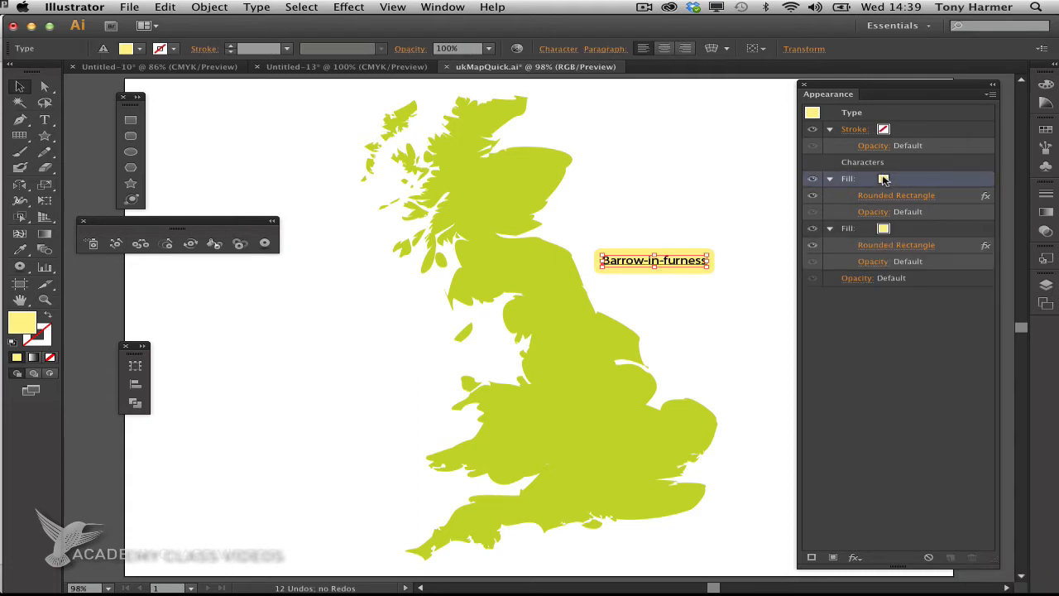
Open the Basic Graphics_Lines pattern swatch library for the upper of the two fills.
left_click(898, 180)
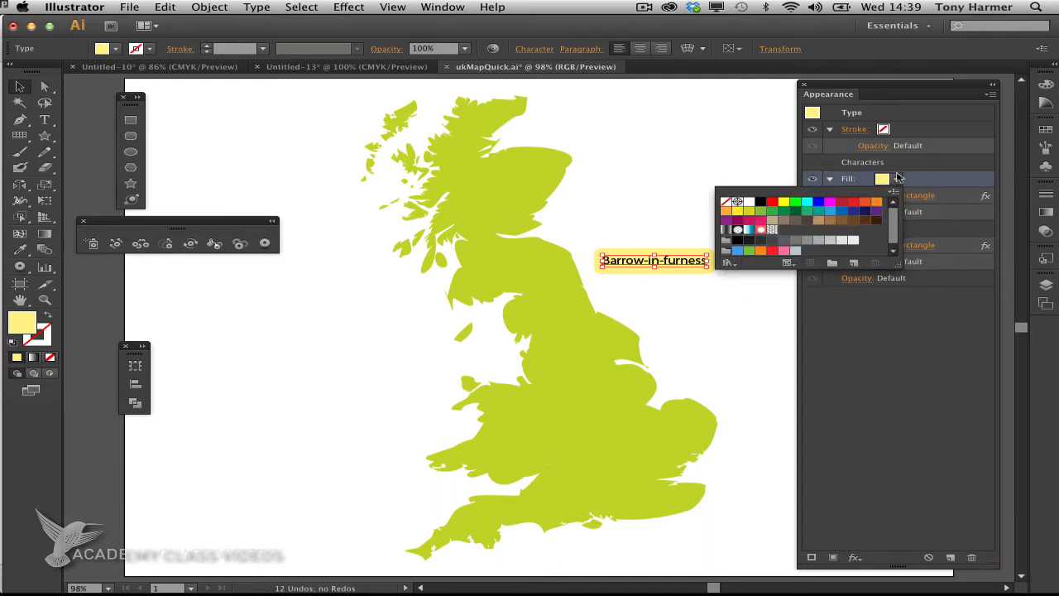
left_click(730, 263)
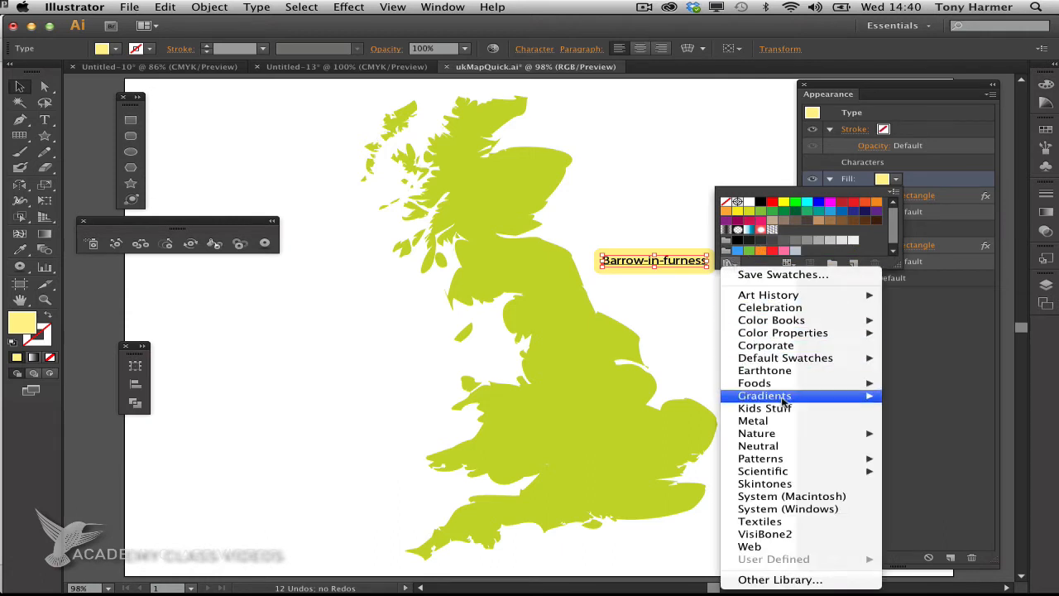
mouse_move(786, 460)
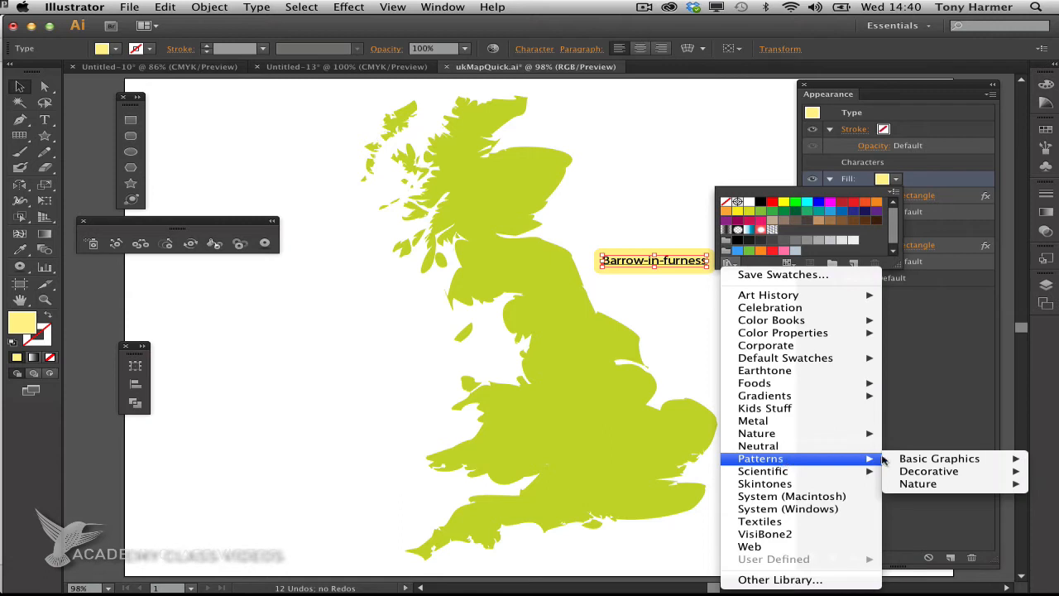
mouse_move(921, 460)
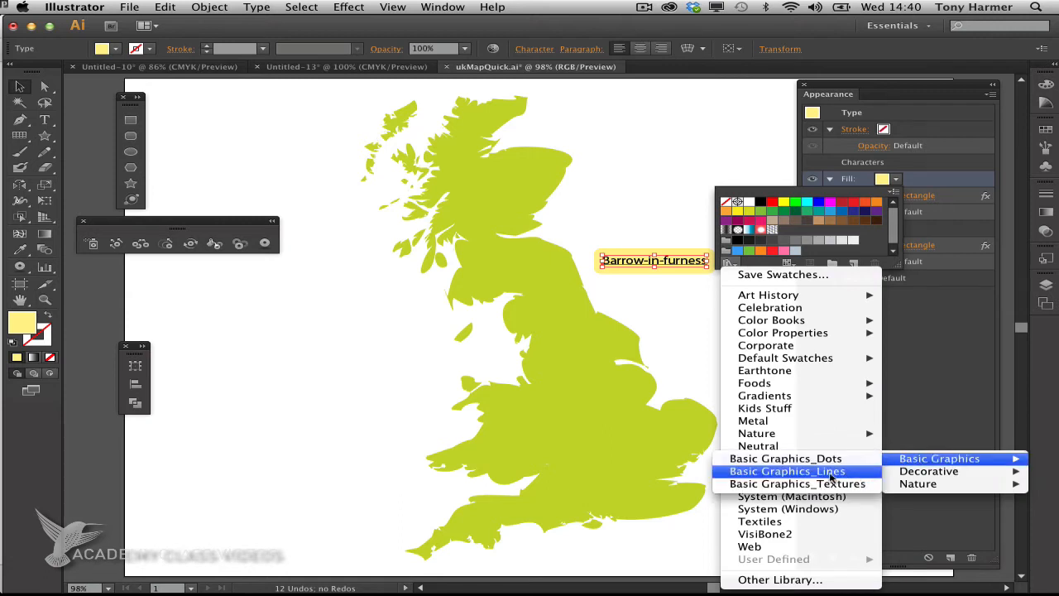
left_click(832, 474)
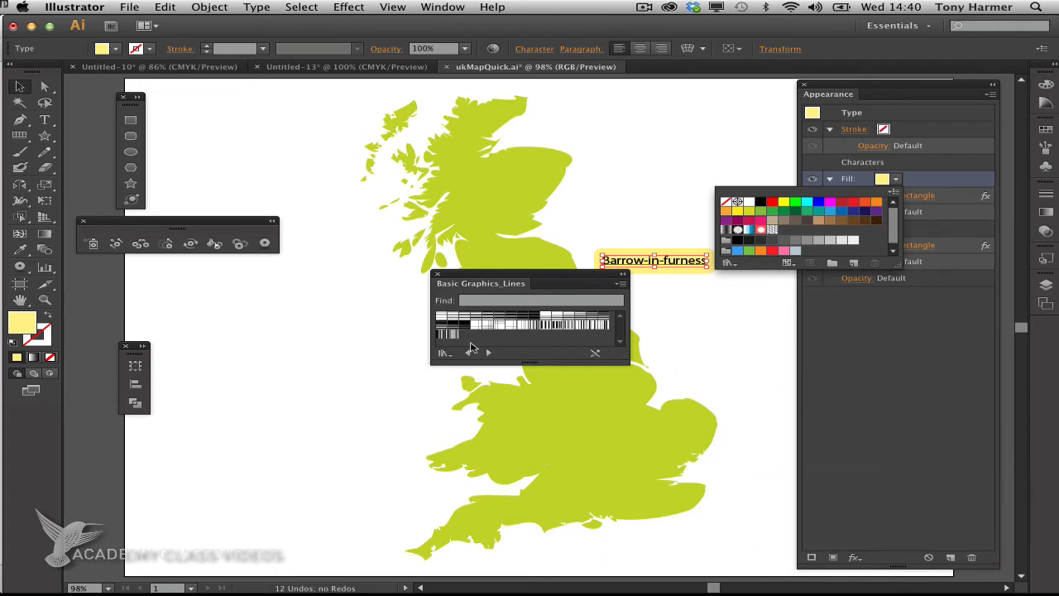
left_click(625, 359)
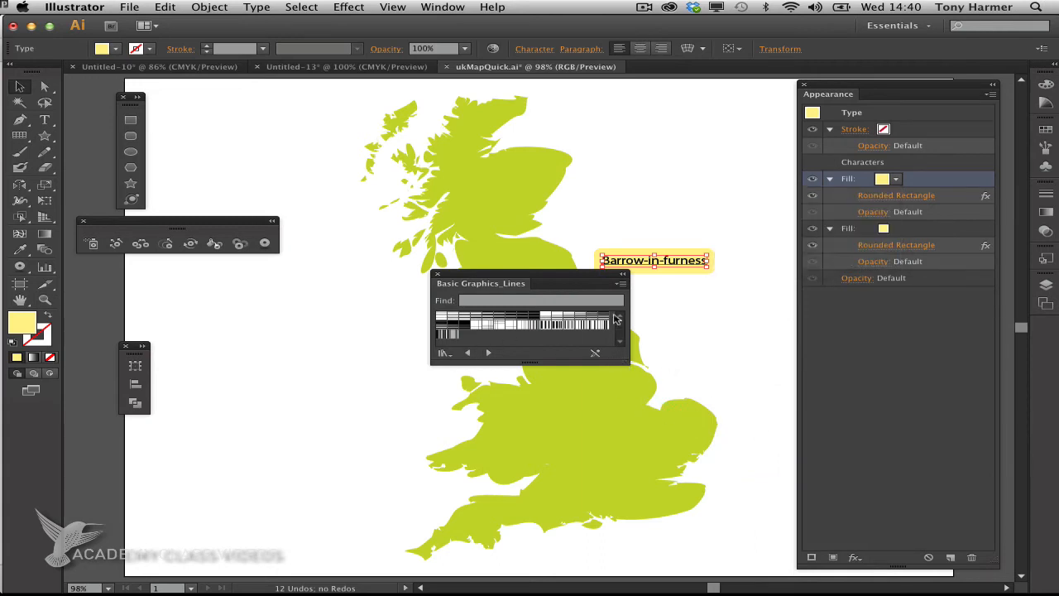
Show the line patterns in Large Thumbnail View and enlarge the library to fit more swatches.
left_click(621, 283)
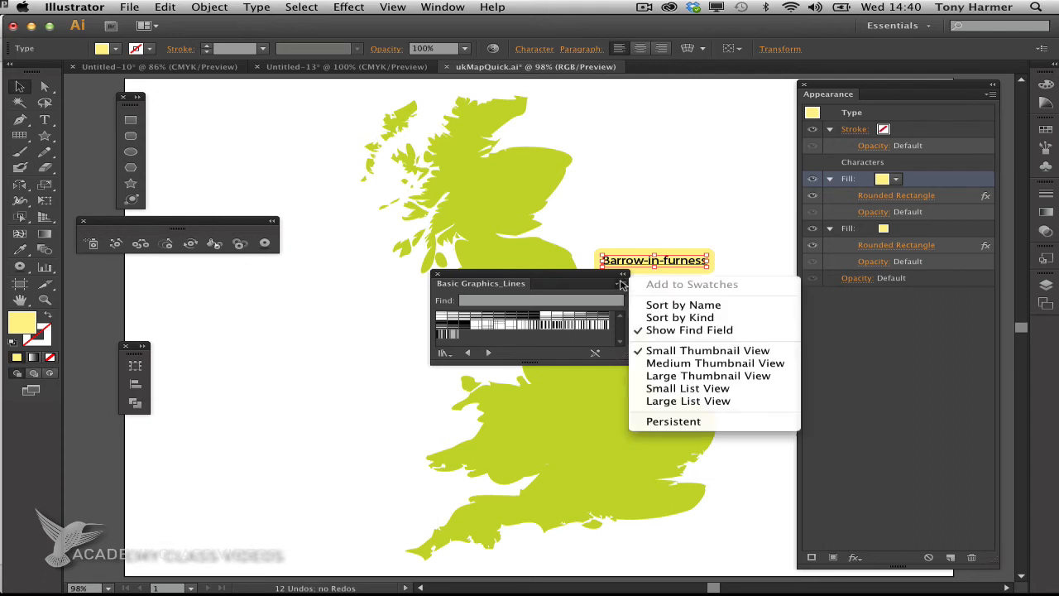
left_click(682, 376)
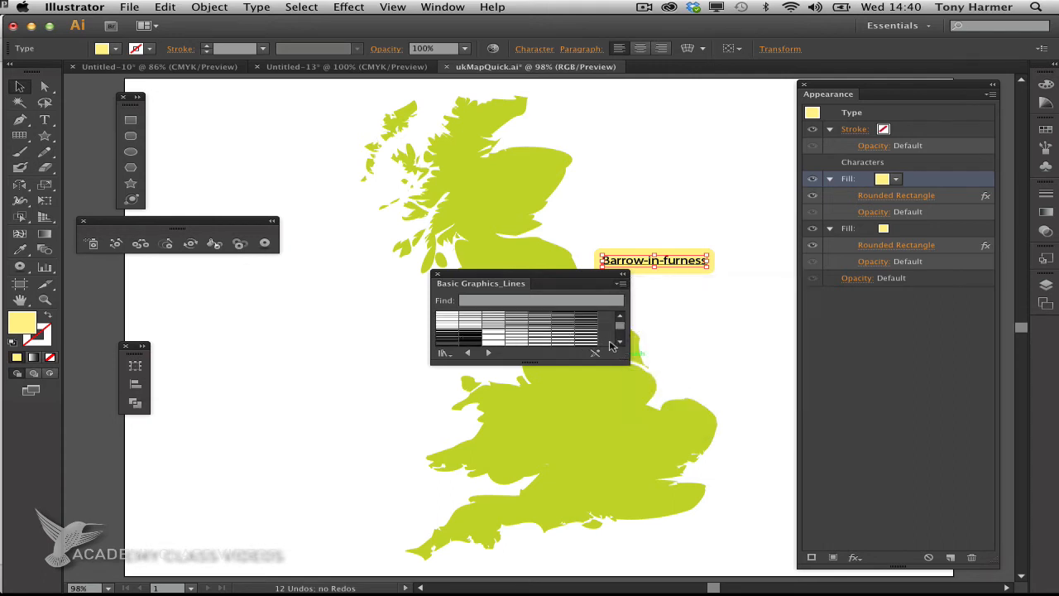
left_click_drag(617, 362, 621, 435)
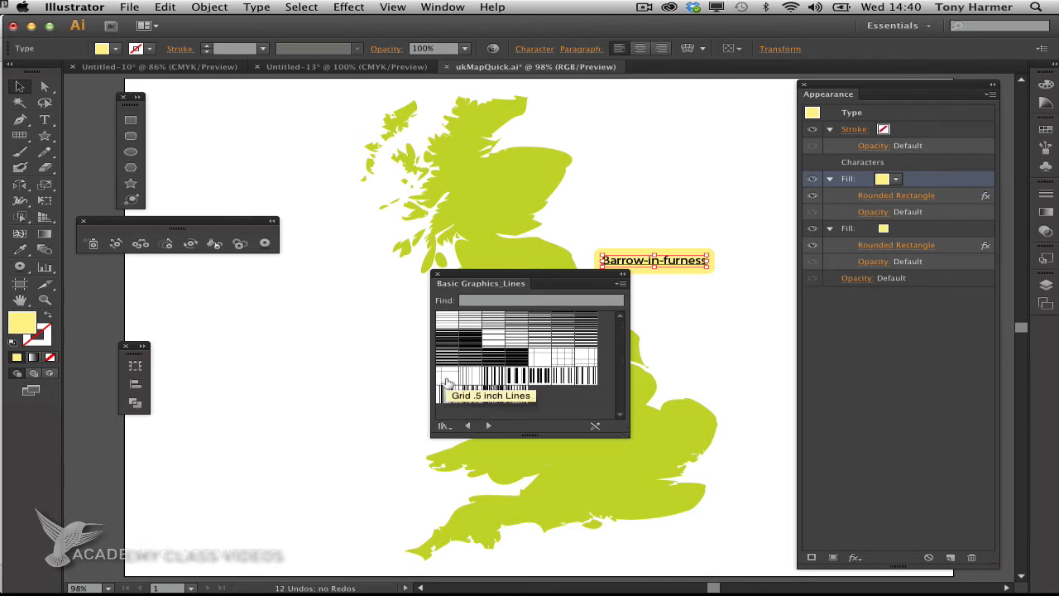
Fill the upper rounded rectangle with a grid line pattern and close the pattern library.
left_click(561, 359)
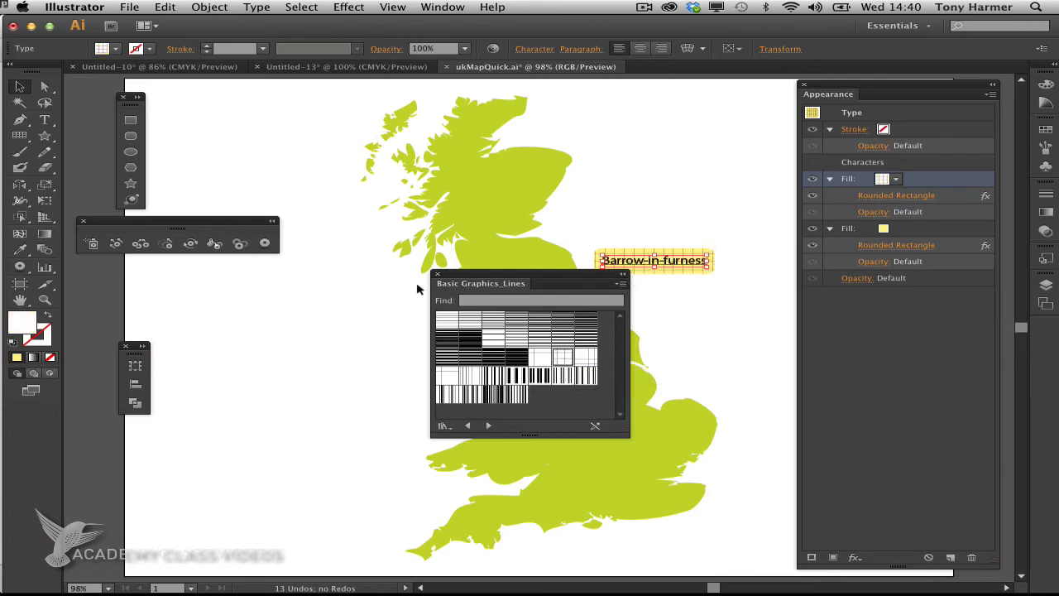
left_click(439, 274)
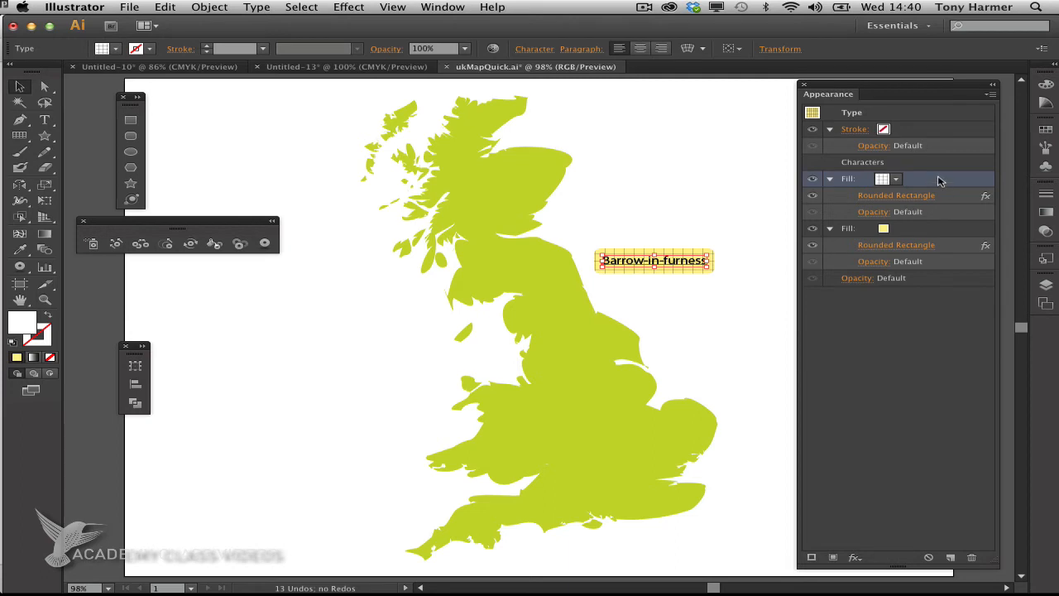
Change the lower pale yellow fill of the label to a white-to-black linear gradient.
left_click(887, 233)
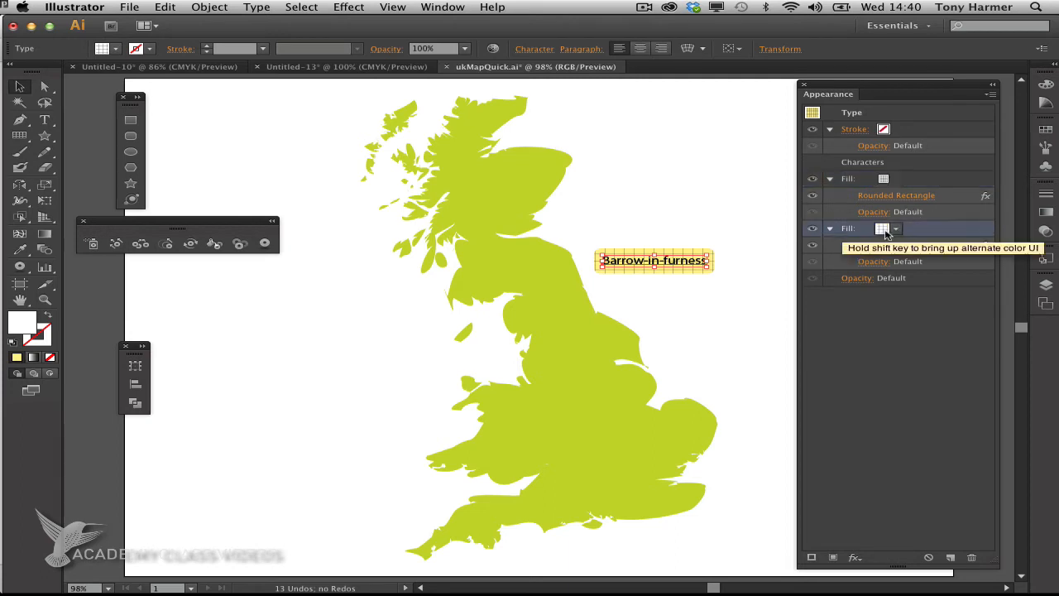
left_click(895, 231)
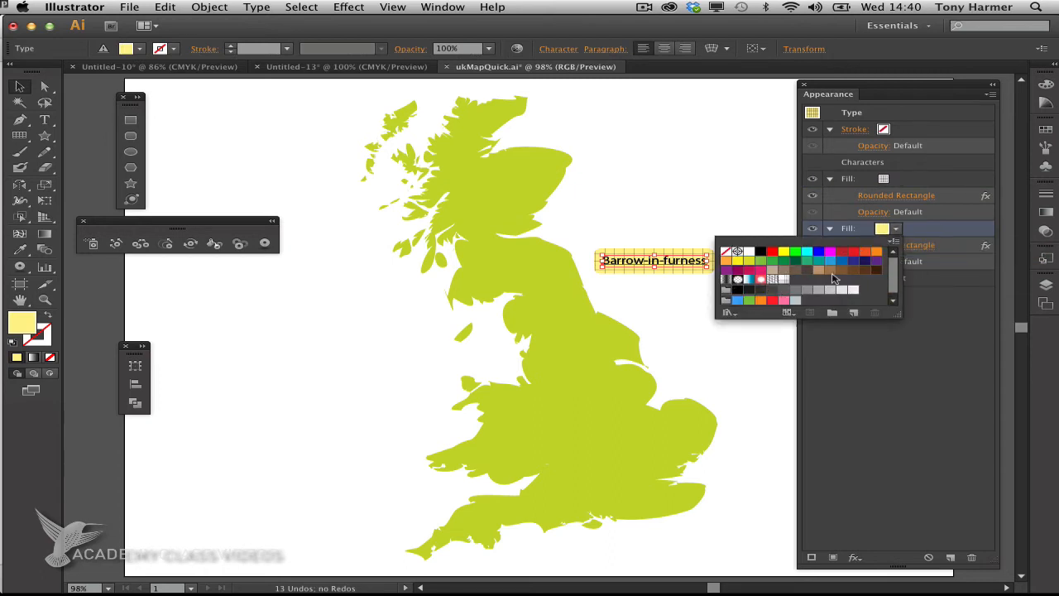
left_click(898, 230)
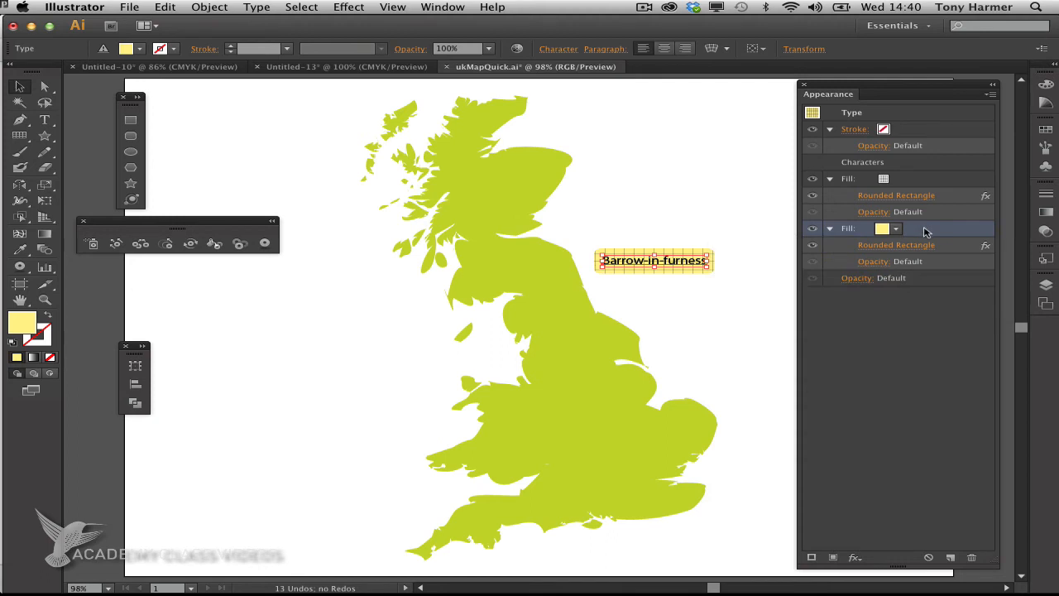
key("period")
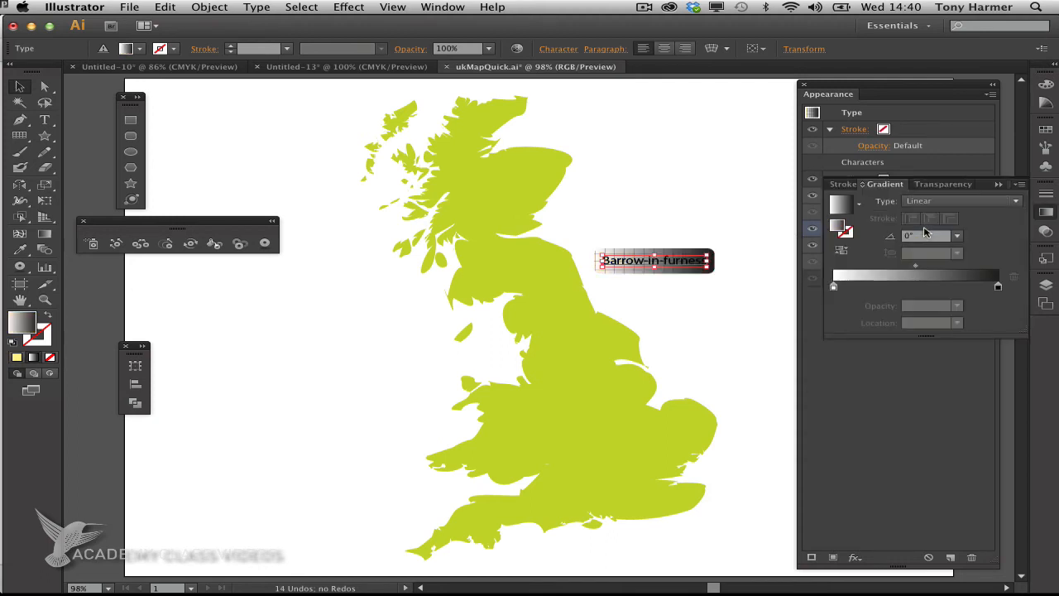
Recolour the lower fill's gradient with a yellow swatch at the start and orange R=247 G=147 B=30 at the end.
double_click(834, 288)
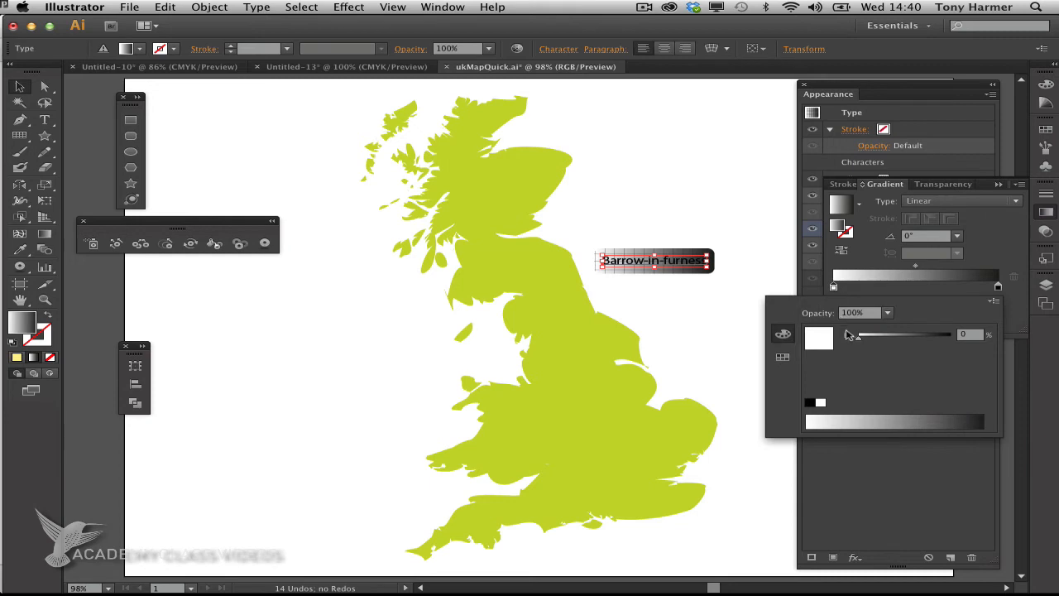
left_click(783, 357)
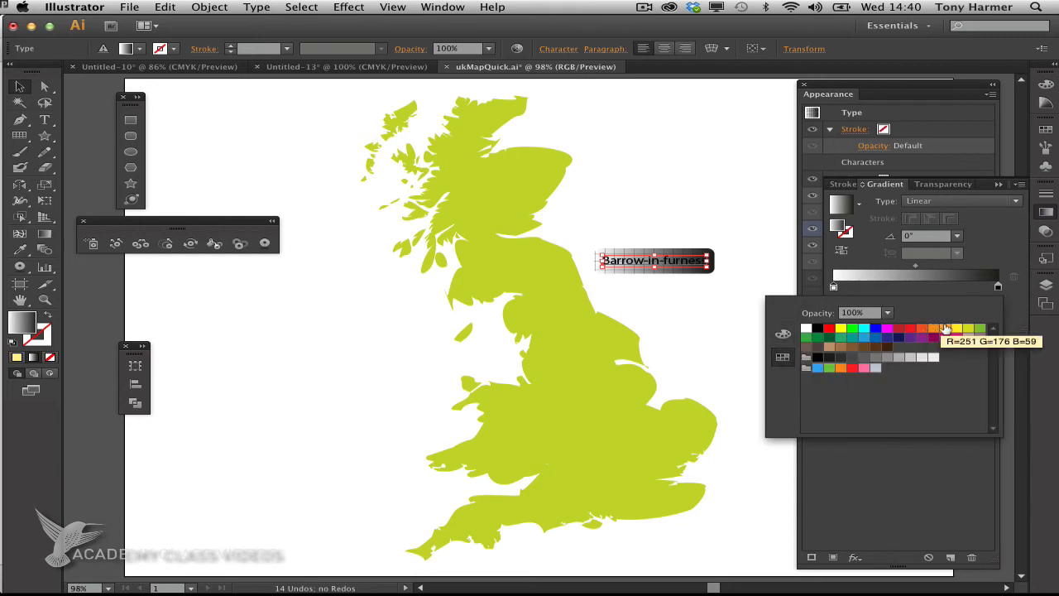
left_click(959, 329)
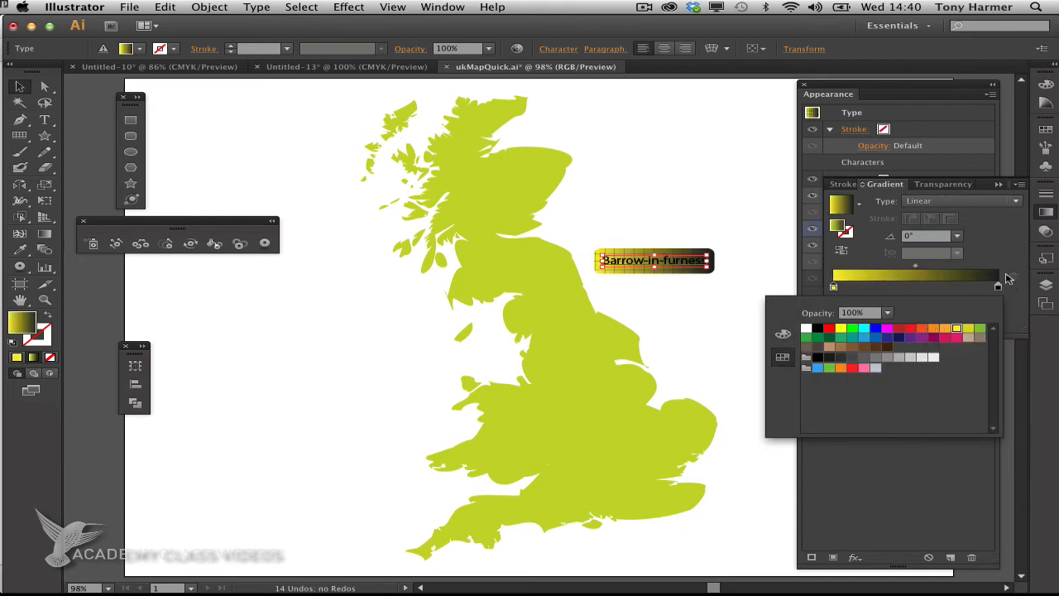
left_click(1008, 290)
double_click(999, 289)
left_click(936, 331)
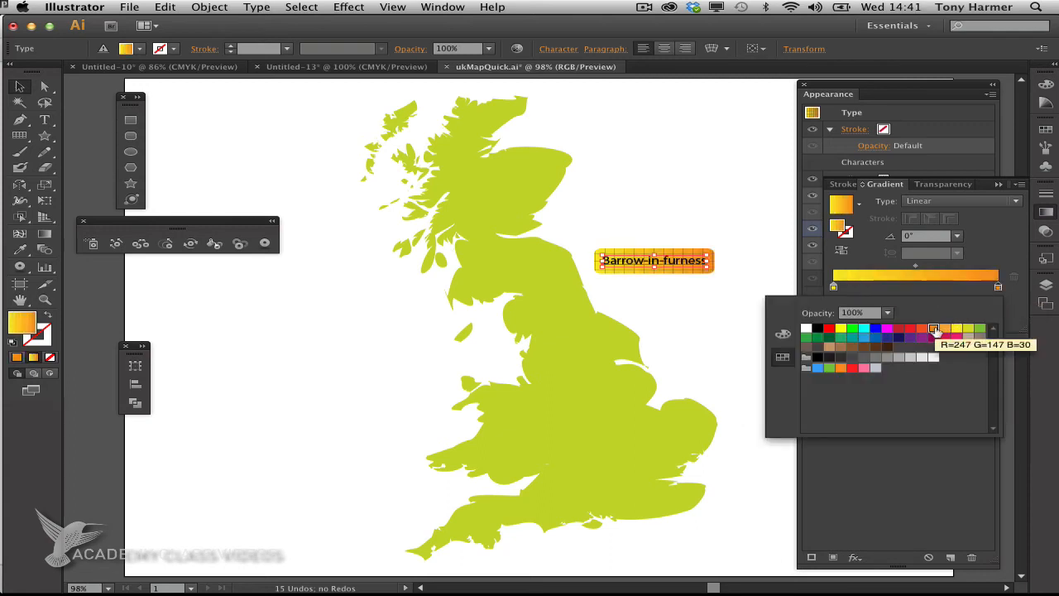
left_click(1018, 264)
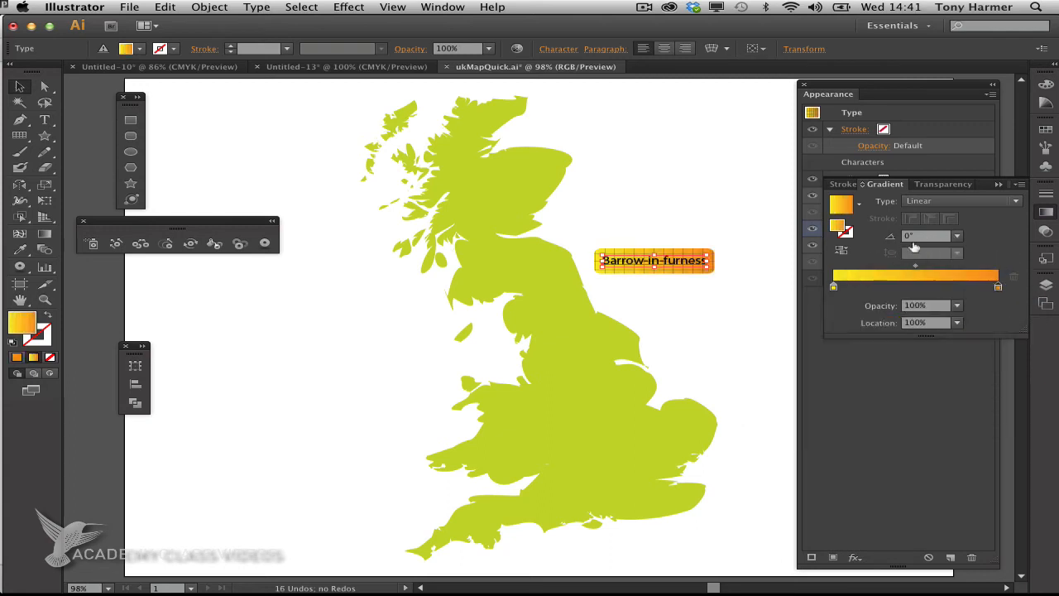
Set the yellow-to-orange gradient's angle to -90° and close the gradient settings.
left_click(958, 237)
left_click(975, 309)
left_click(958, 237)
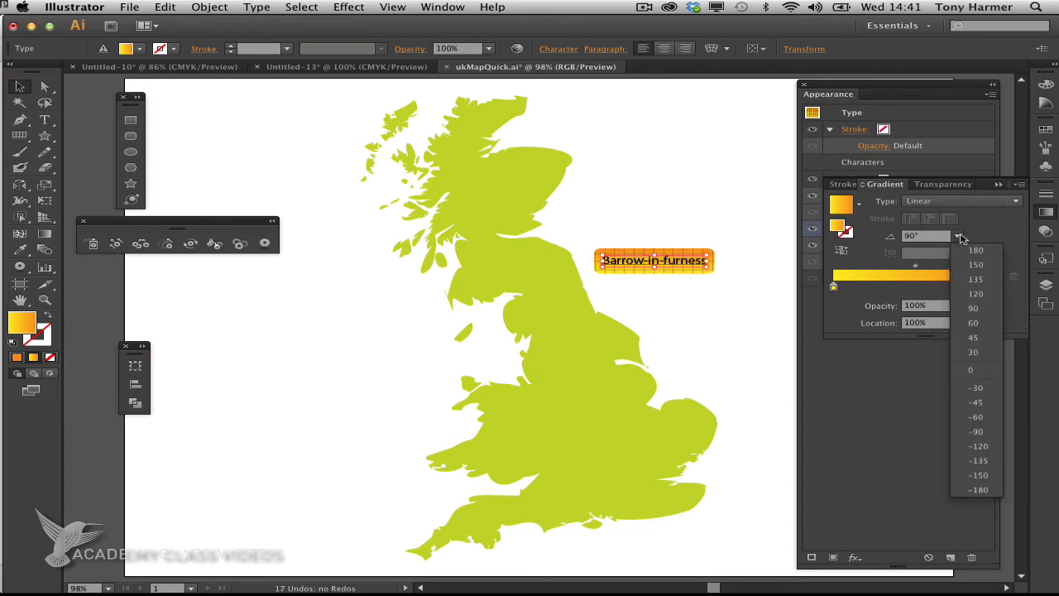
left_click(1000, 434)
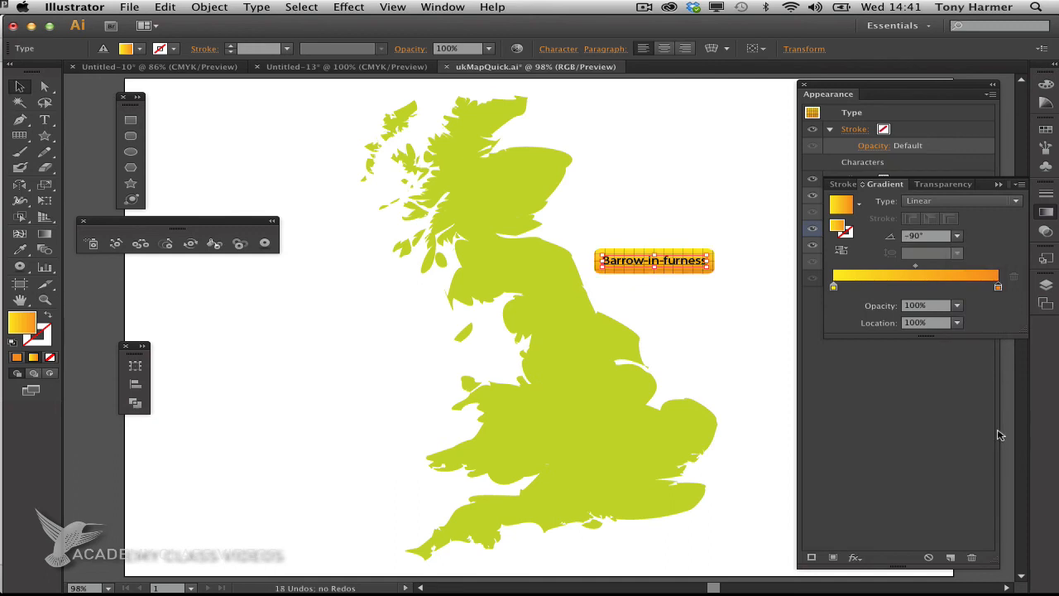
left_click(968, 164)
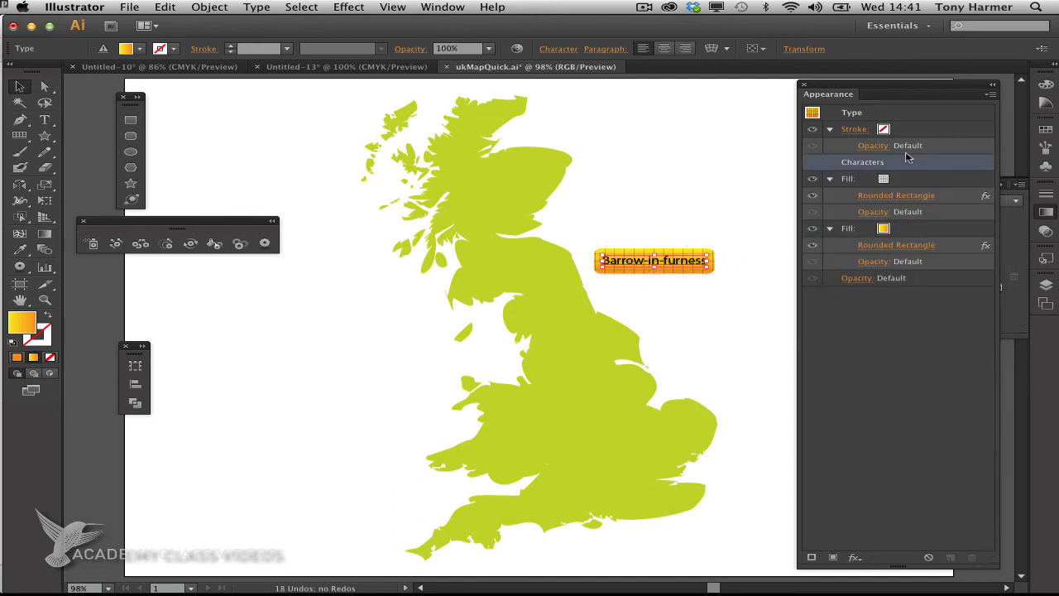
Give the label a black stroke.
left_click(886, 130)
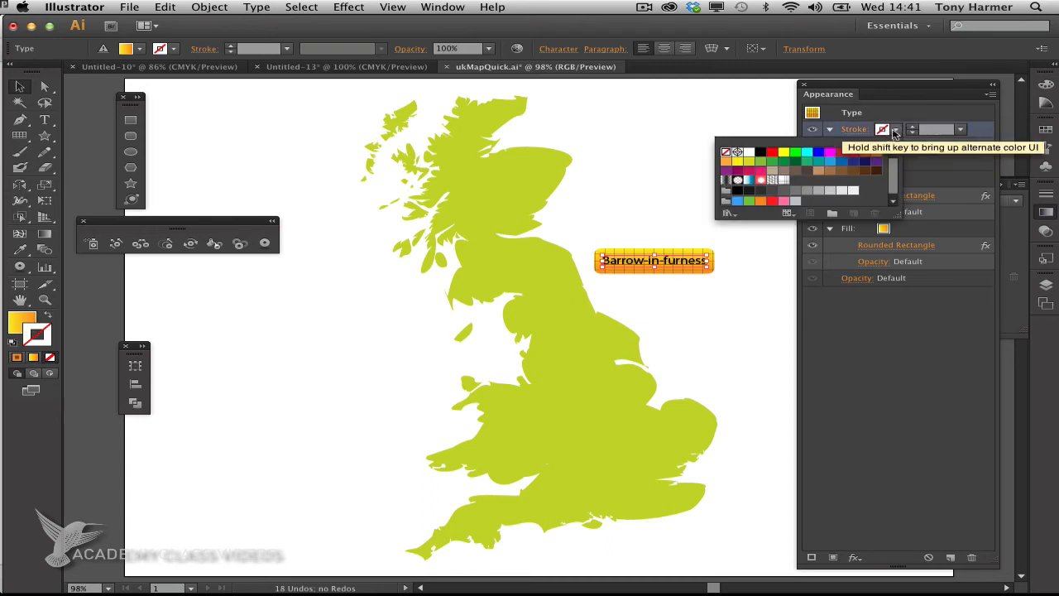
left_click(760, 153)
left_click(982, 129)
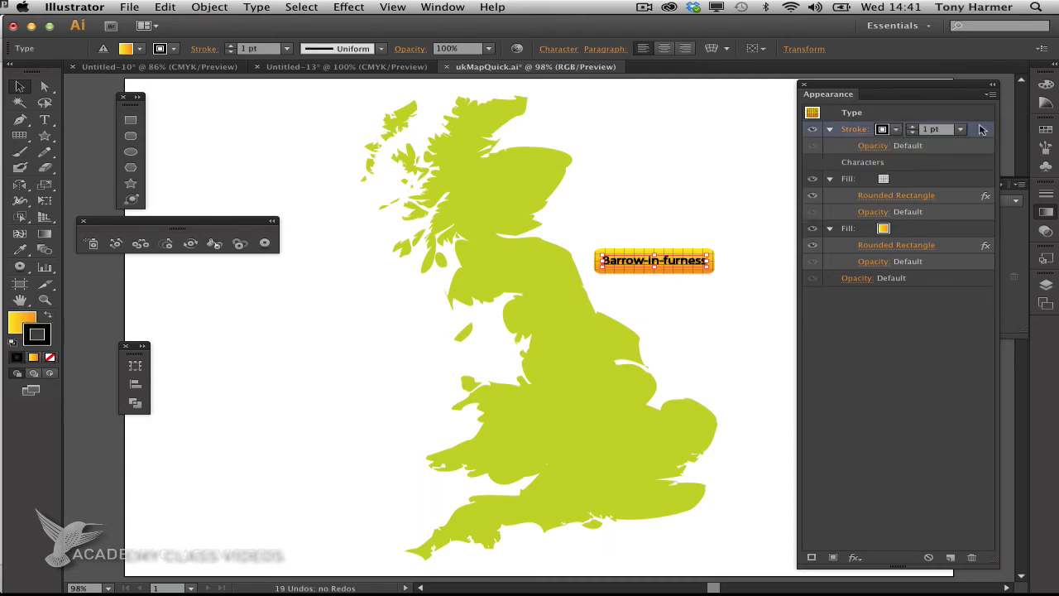
Move the black stroke beneath Characters in the appearance stack and copy the grid fill's Rounded Rectangle effect onto it.
left_click_drag(983, 129, 975, 170)
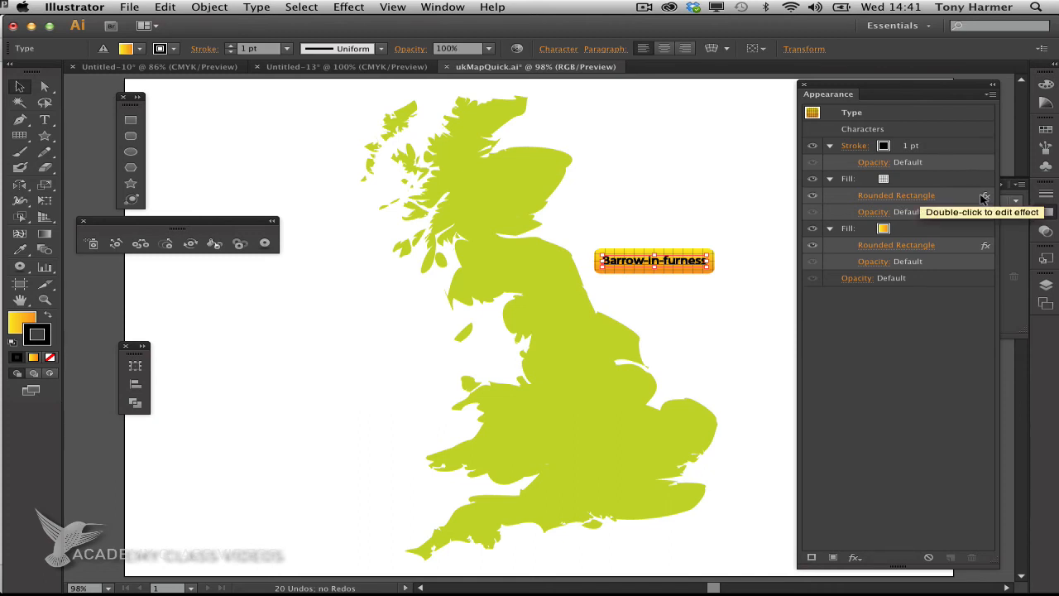
left_click_drag(984, 199, 977, 150)
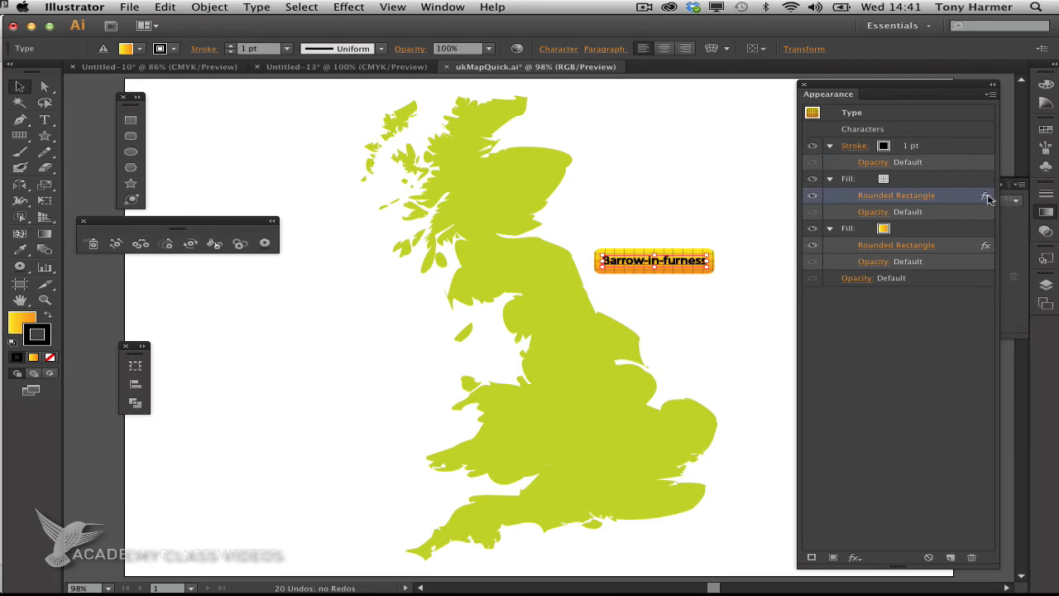
mouse_move(986, 197)
left_mouse_down()
mouse_move(977, 159)
mouse_move(955, 142)
mouse_move(962, 149)
left_mouse_up()
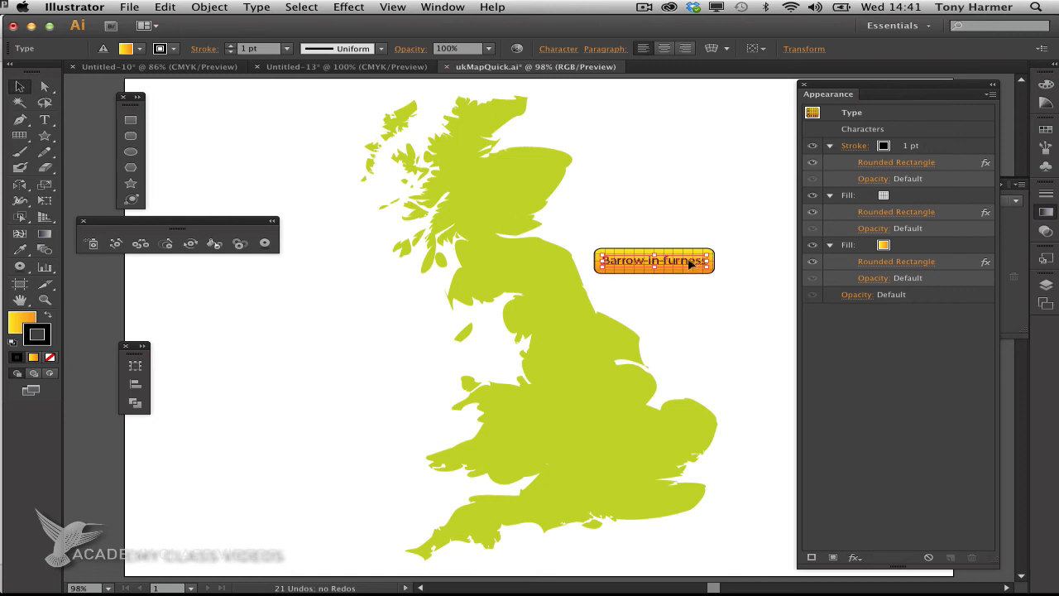
Move the Barrow-in-furness label to the map's north-west coast and place a copy on the south coast reading Poole.
left_click_drag(690, 263, 497, 259)
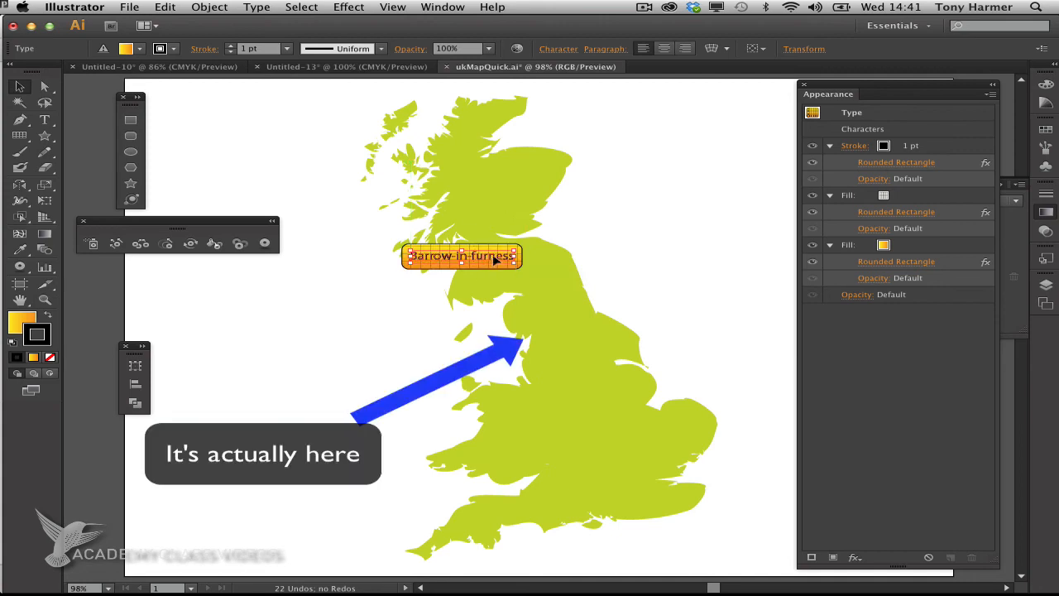
left_click_drag(495, 259, 598, 518)
double_click(597, 517)
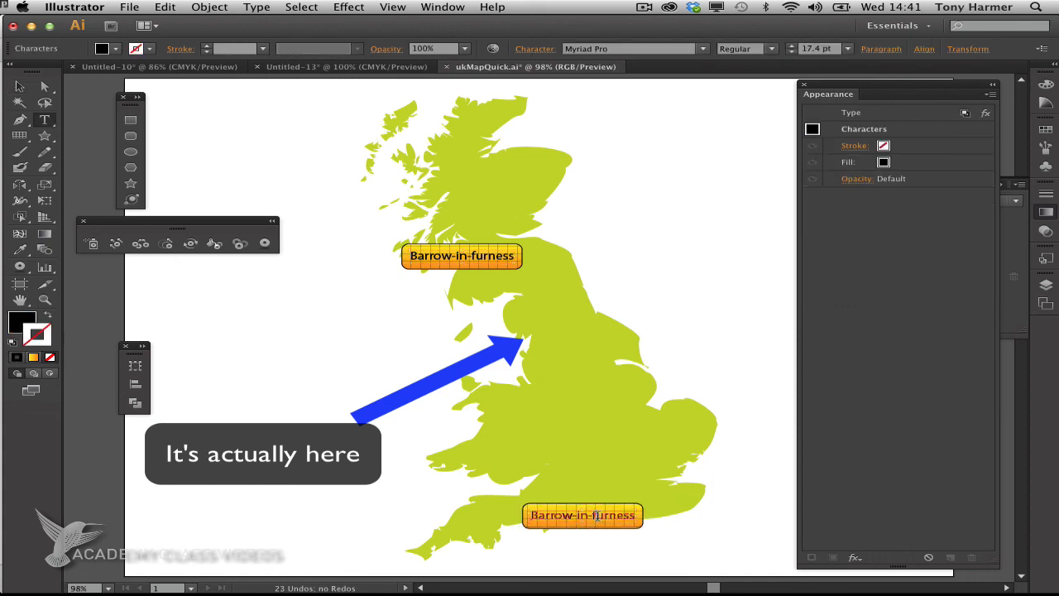
key("super+a")
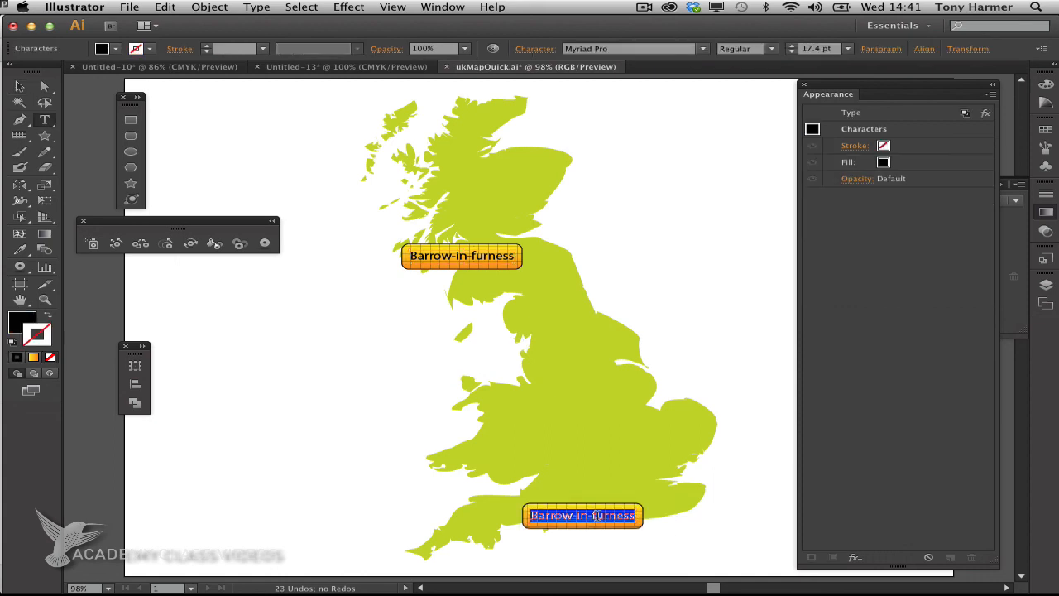
type("Poole")
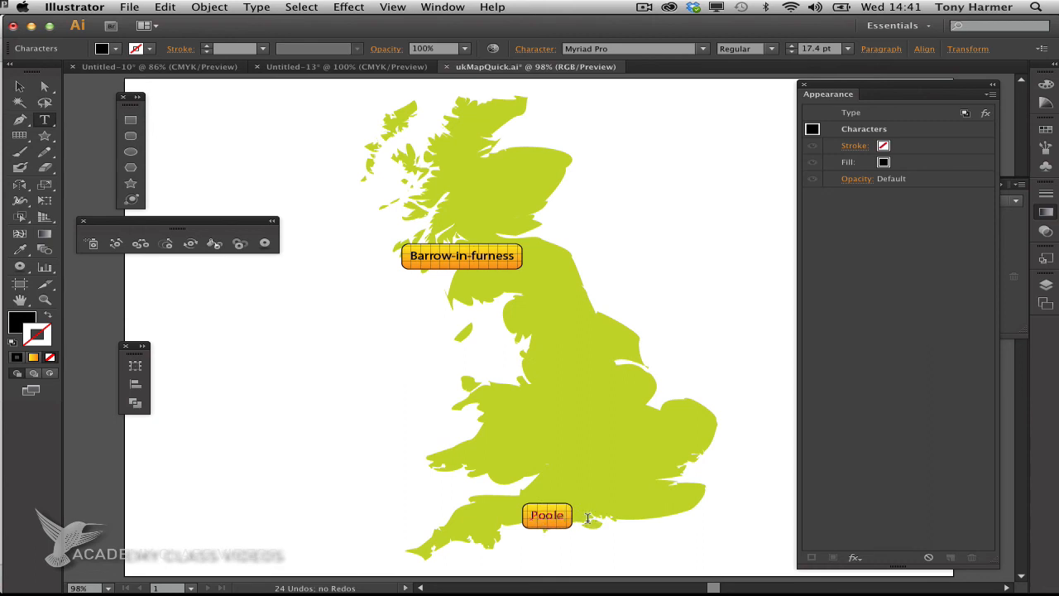
key("Escape")
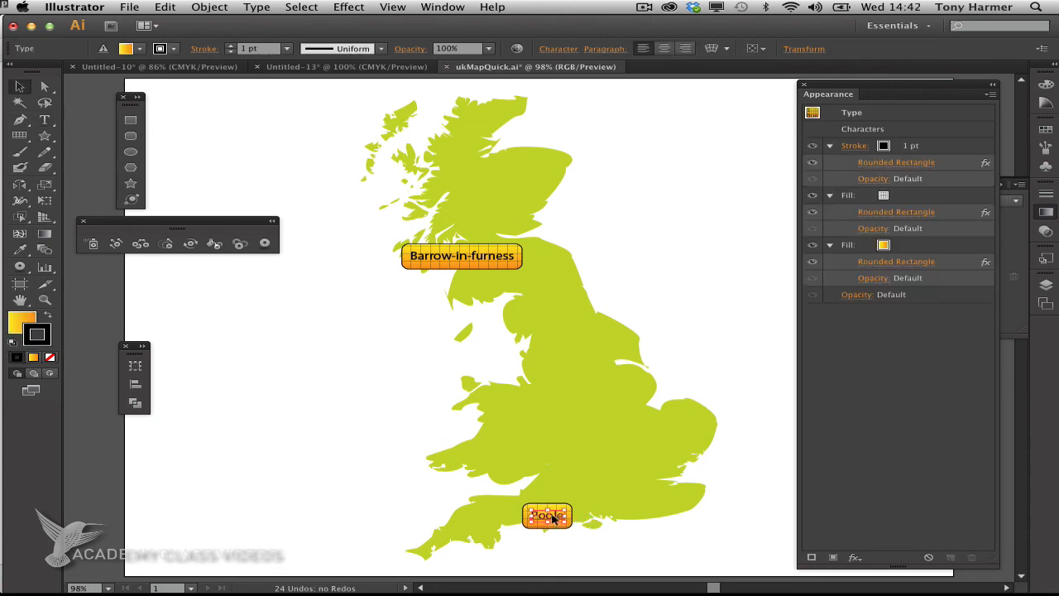
Duplicate the Poole label to the south-east of the map and change the copy's text to London.
left_click_drag(553, 518, 633, 490)
double_click(633, 490)
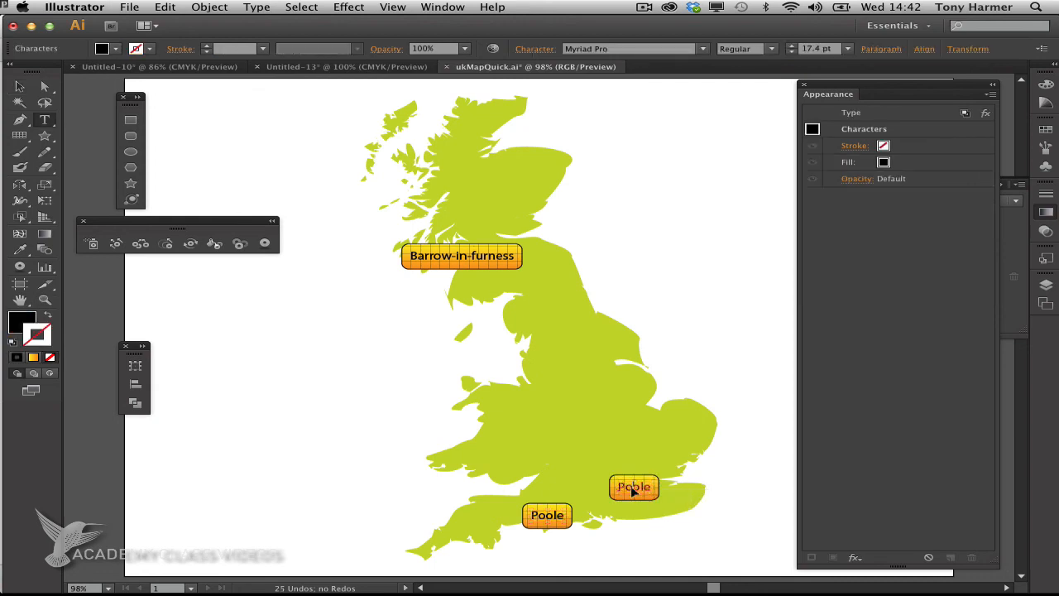
double_click(633, 490)
type("L")
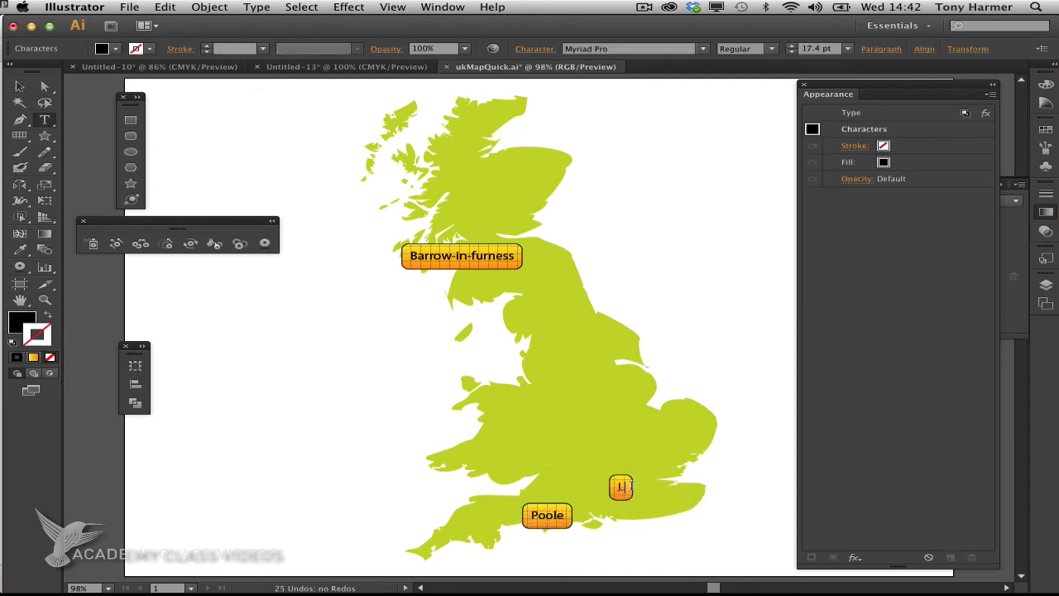
type("ondon")
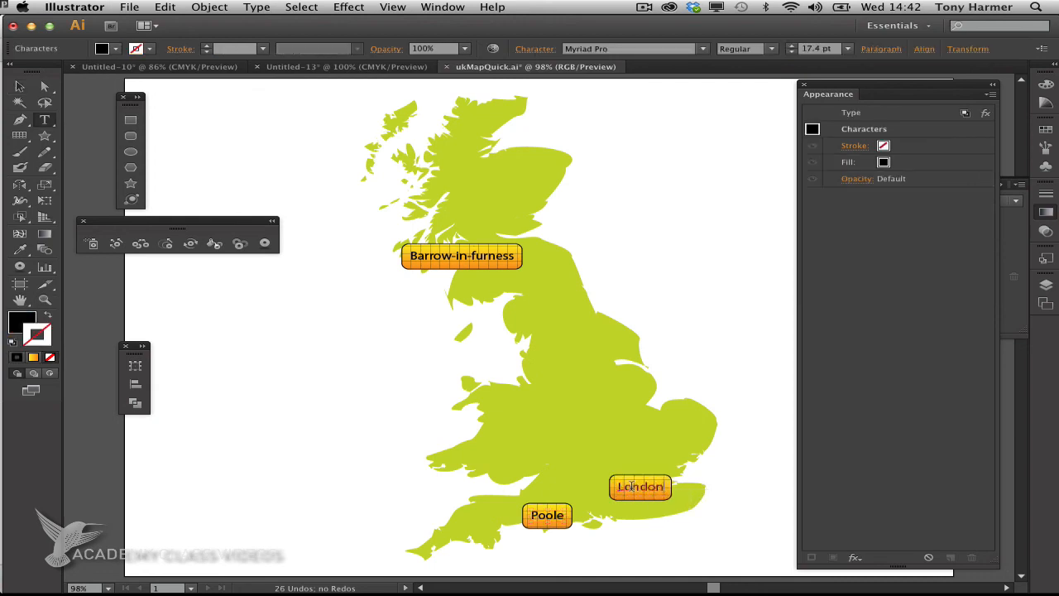
key("Escape")
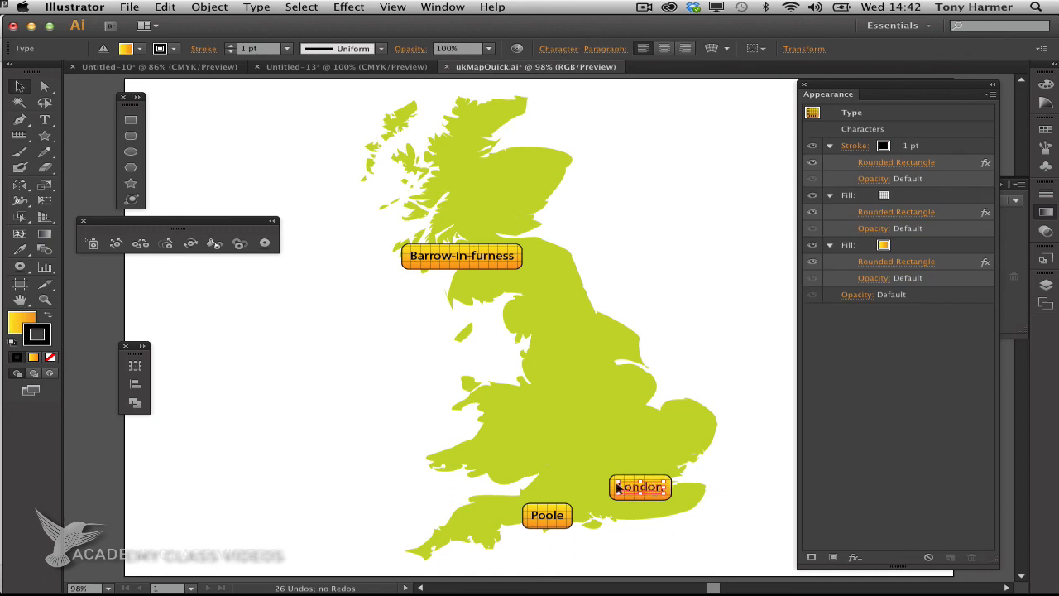
Duplicate the London label onto south Wales and change the copy's text to Cardiff.
left_click_drag(620, 488, 500, 466)
double_click(500, 465)
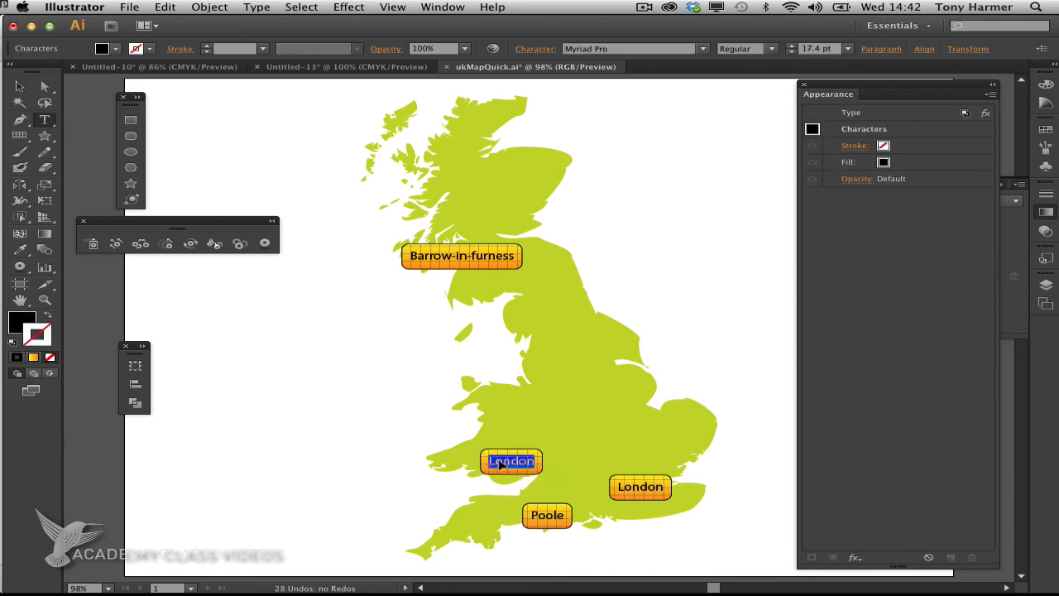
type("Cardiff")
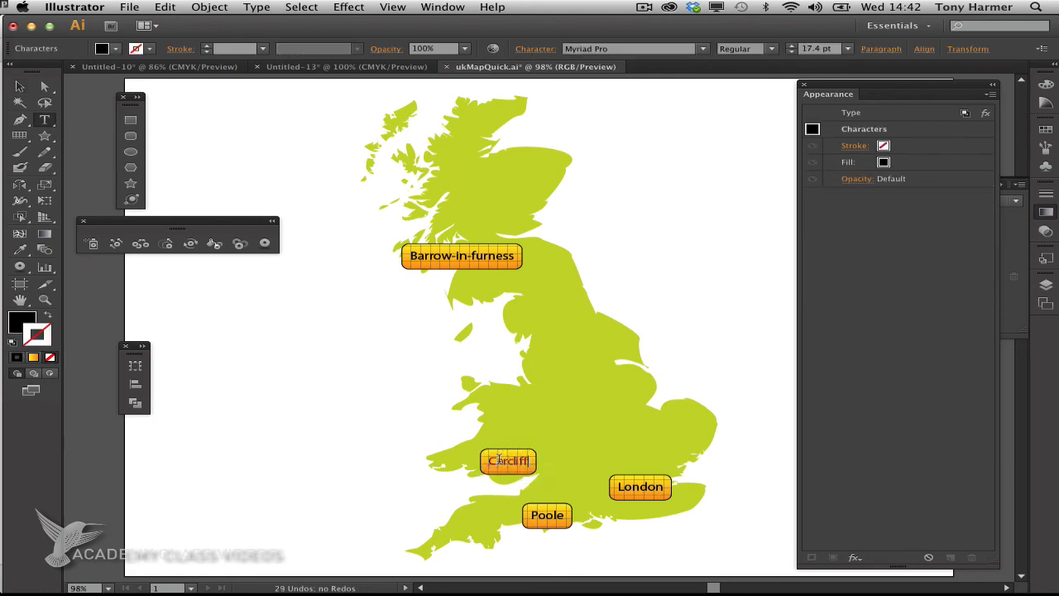
key("Escape")
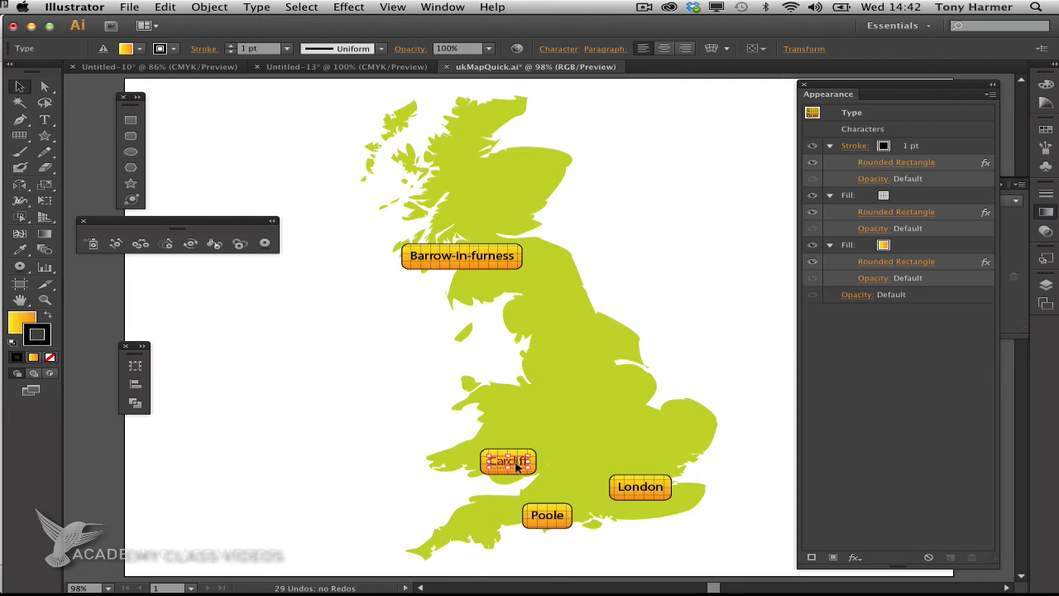
Duplicate the Cardiff label up and to its right, change the copy's text to Manchester, and deselect it.
left_click_drag(516, 466, 568, 419)
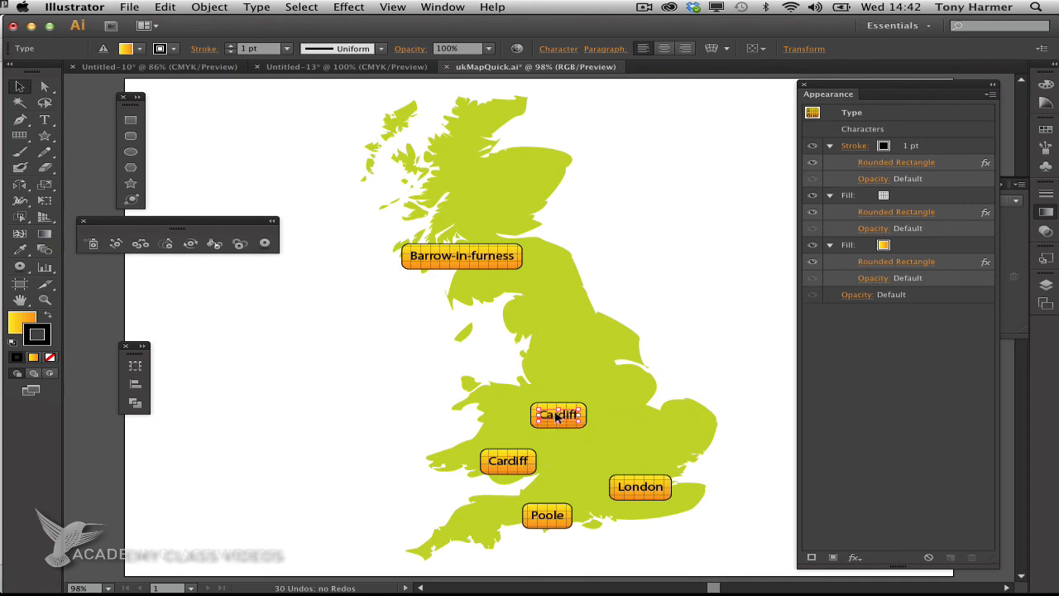
double_click(558, 416)
type("Manchester")
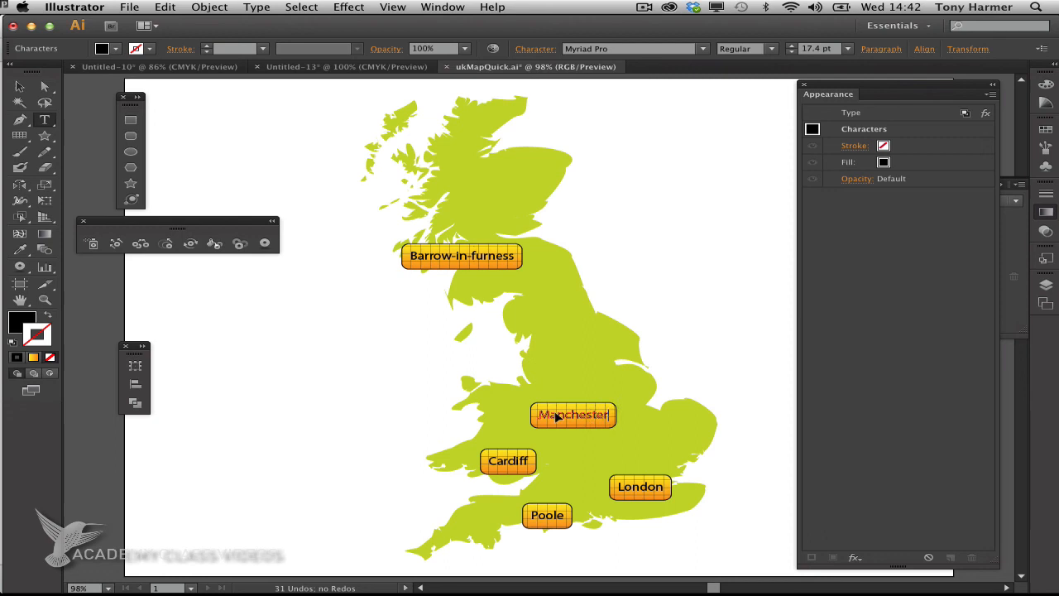
key("Escape")
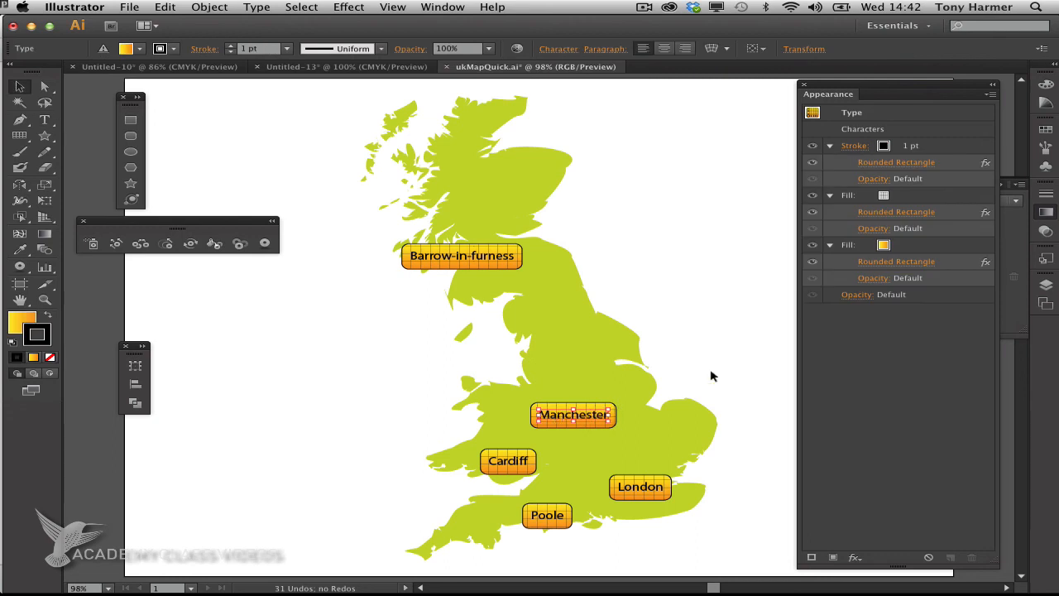
left_click(720, 341)
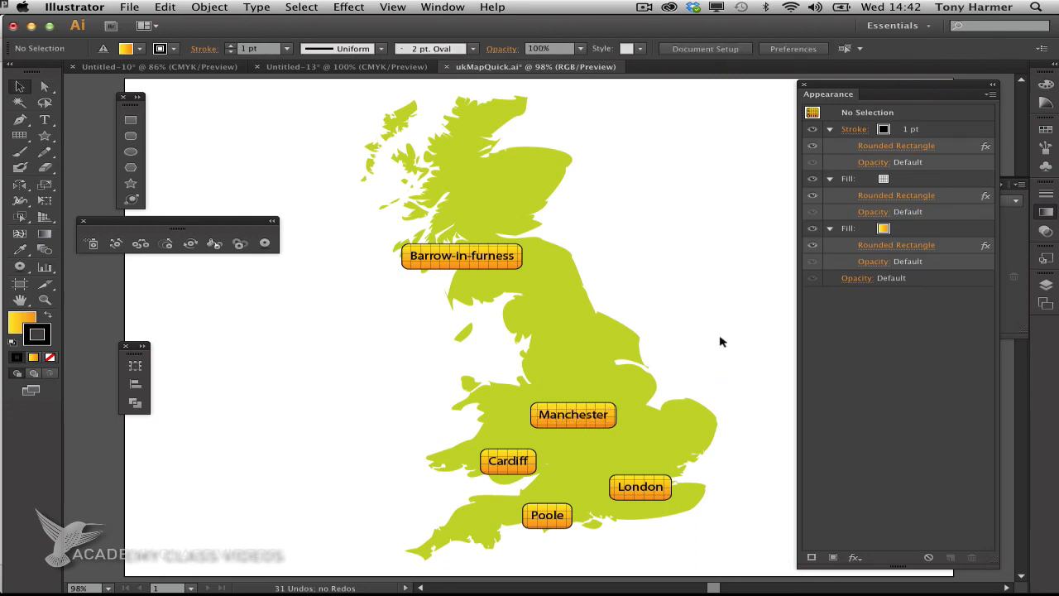